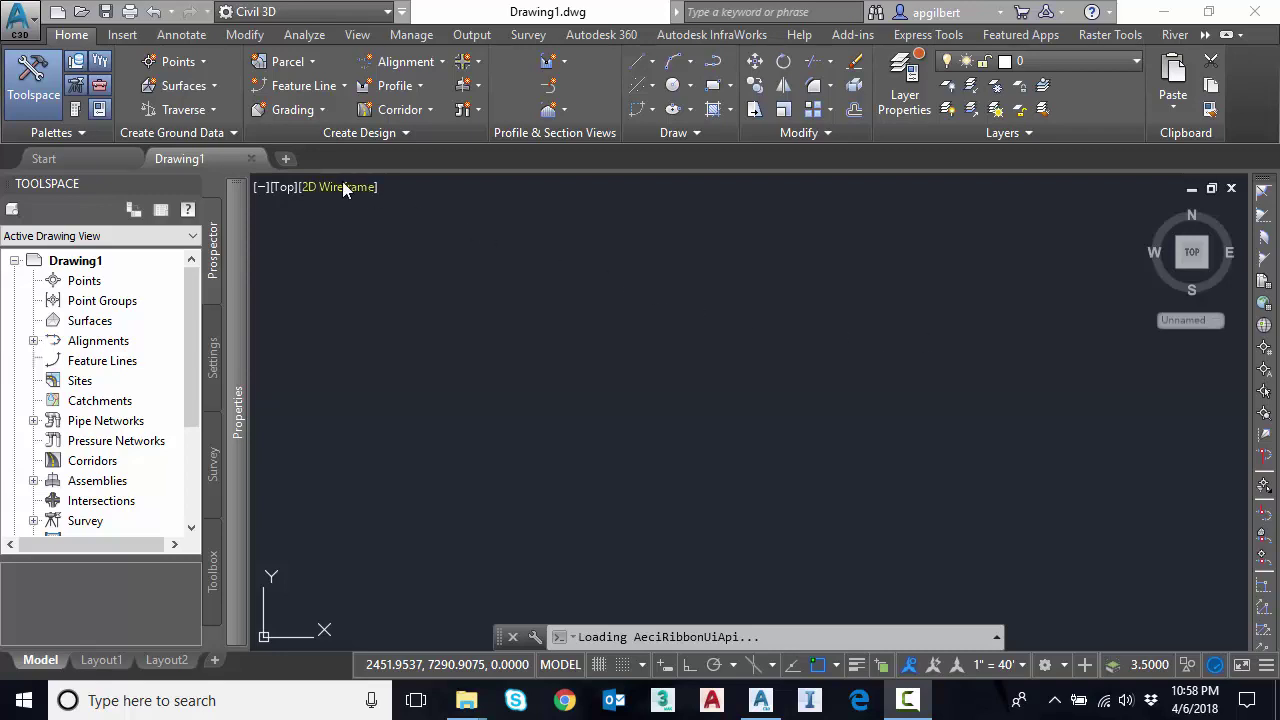
Create a TIN surface named EG using the Contours 1' and 5' (Background) style
right_click(101, 326)
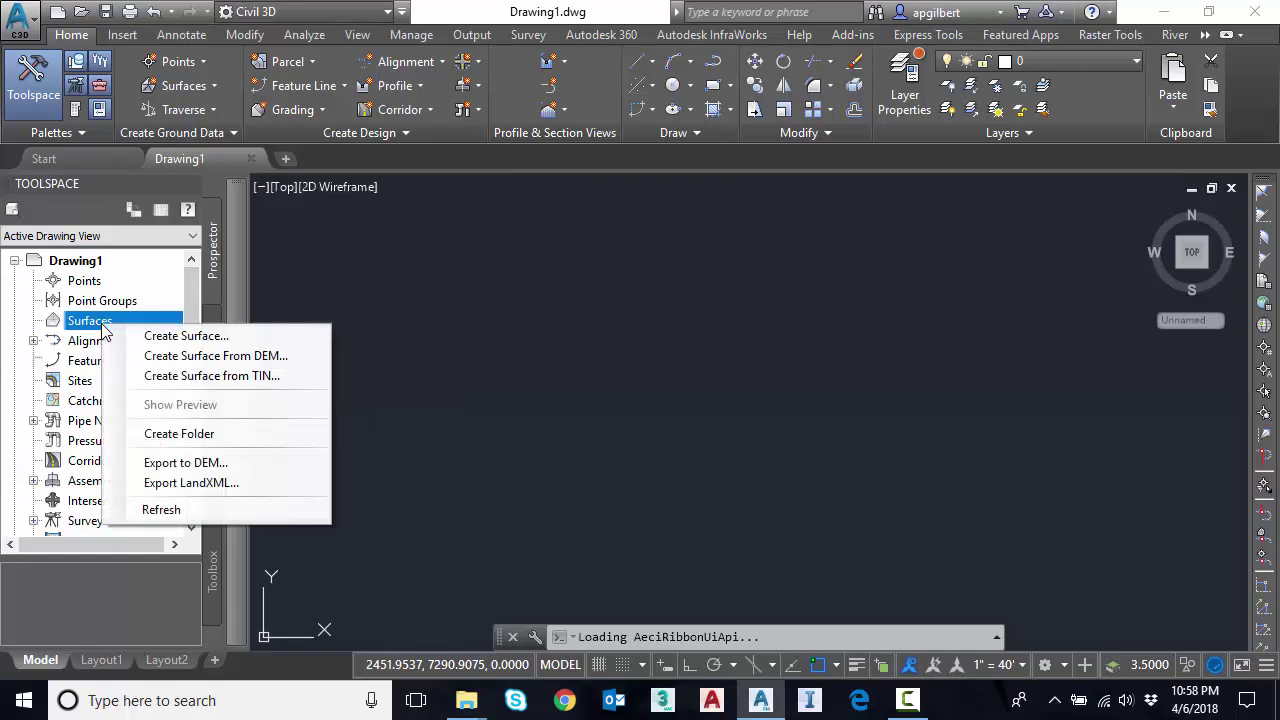
click(185, 336)
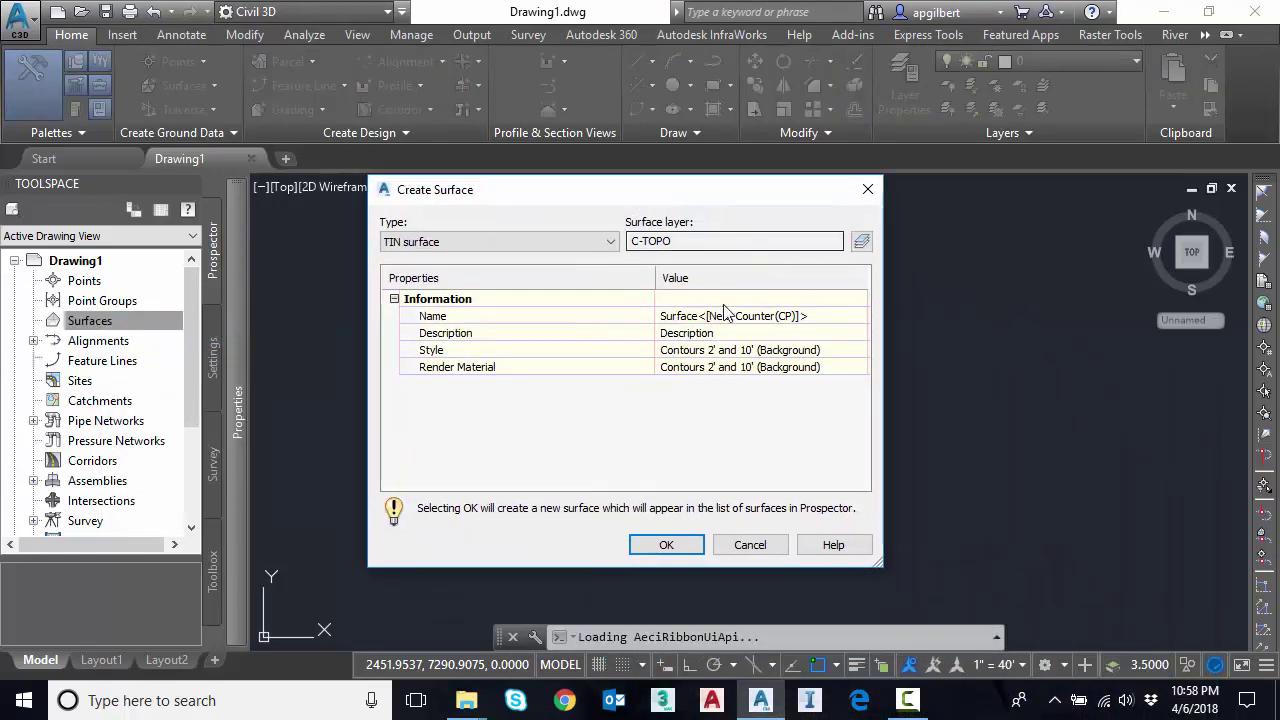
click(750, 316)
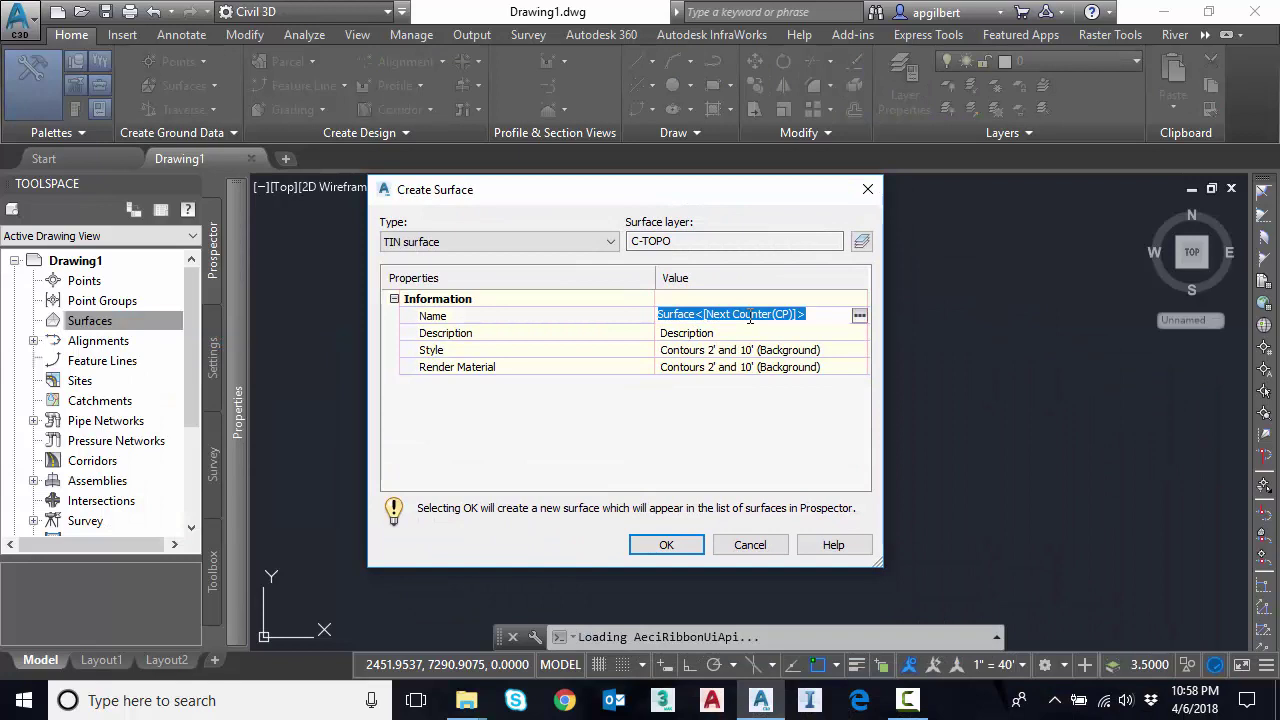
text(EG)
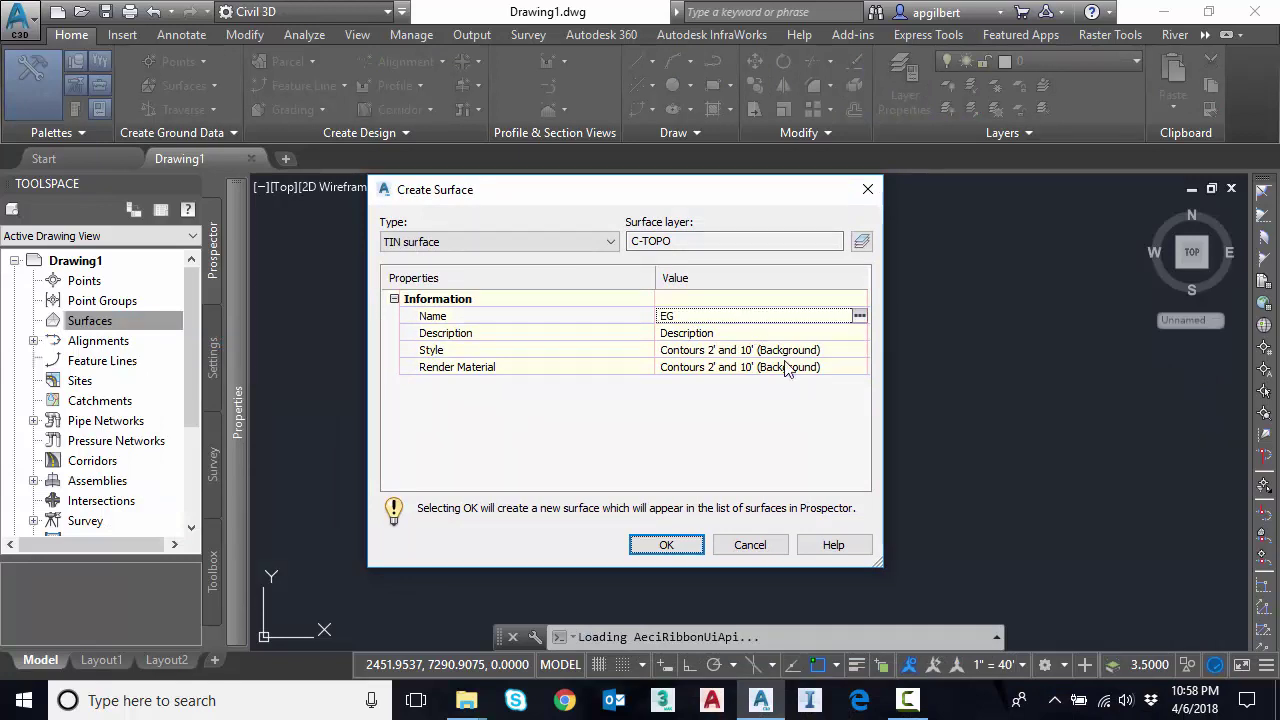
click(672, 545)
click(728, 350)
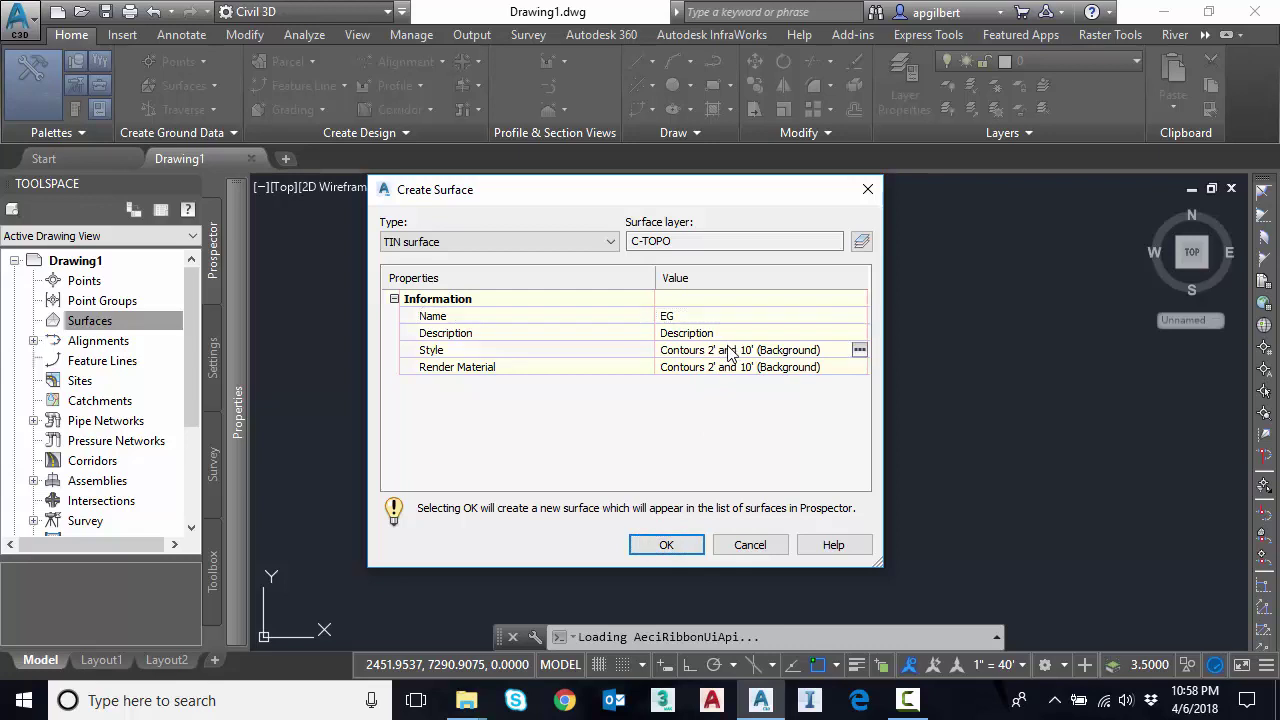
click(859, 350)
click(915, 575)
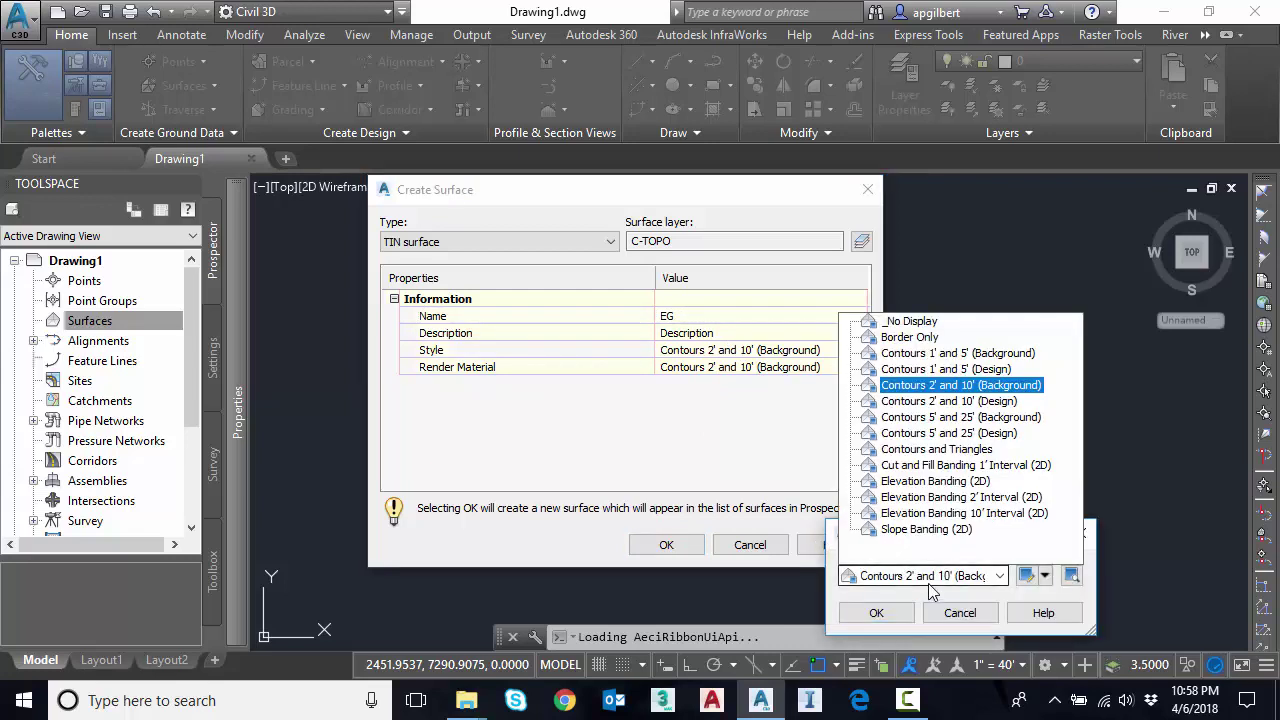
click(925, 360)
click(876, 613)
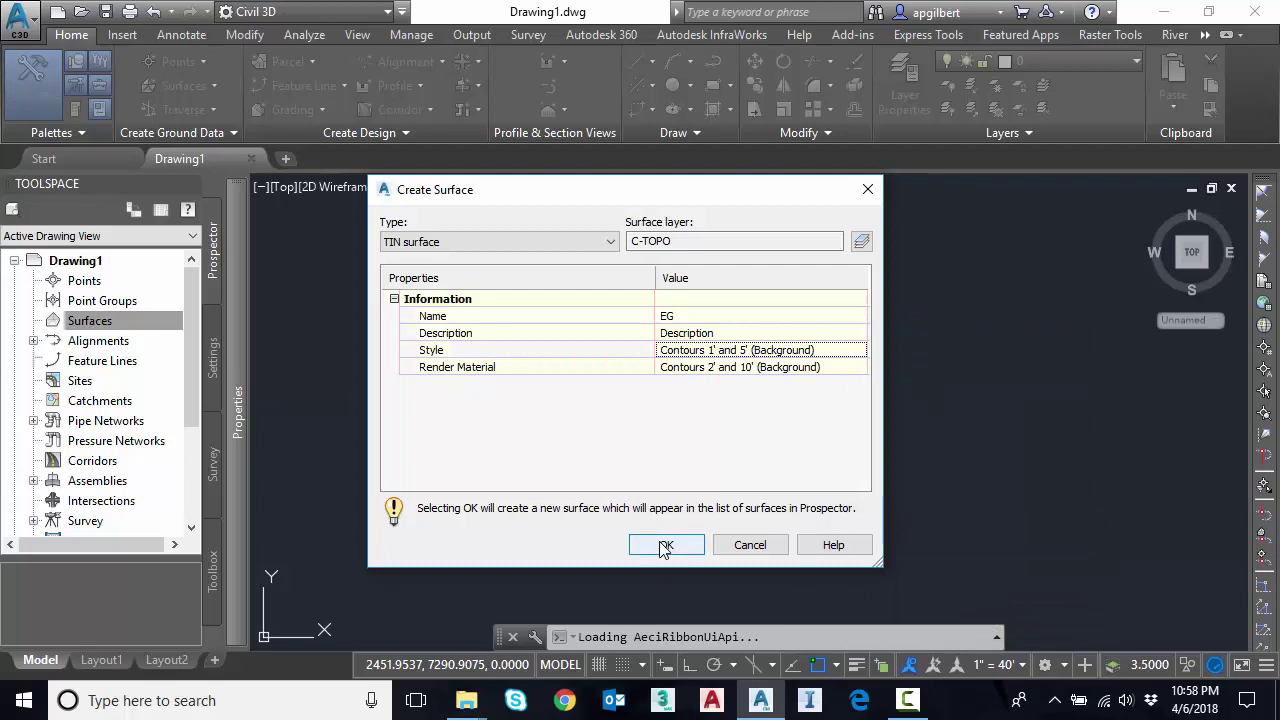
click(666, 545)
click(98, 321)
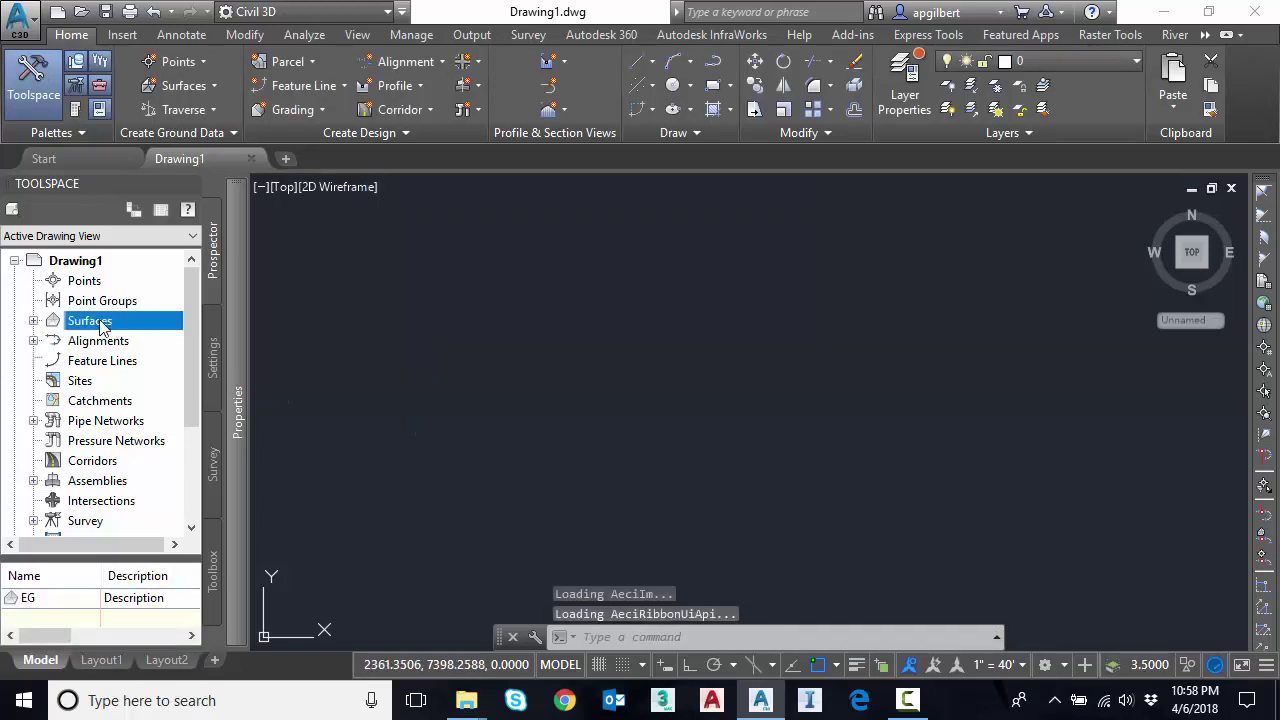
Expand the Surfaces and EG nodes in the Prospector tree to show the surface's contents
click(33, 321)
click(52, 340)
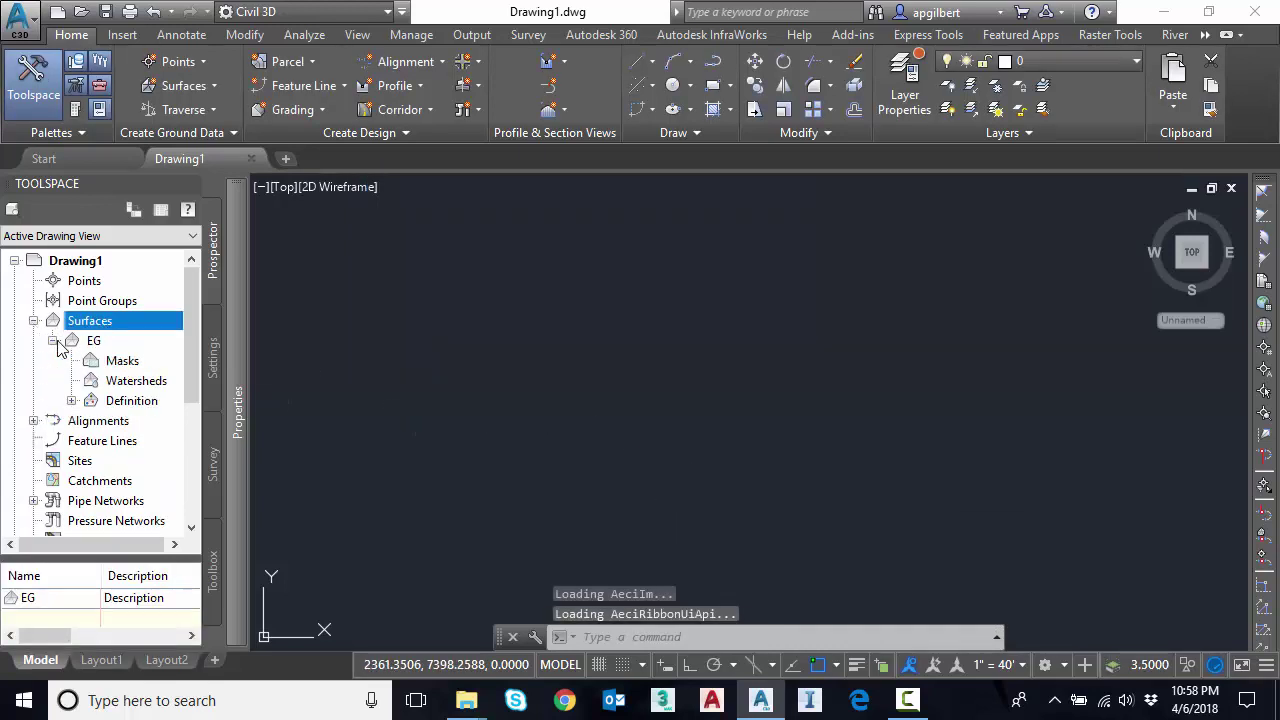
click(71, 400)
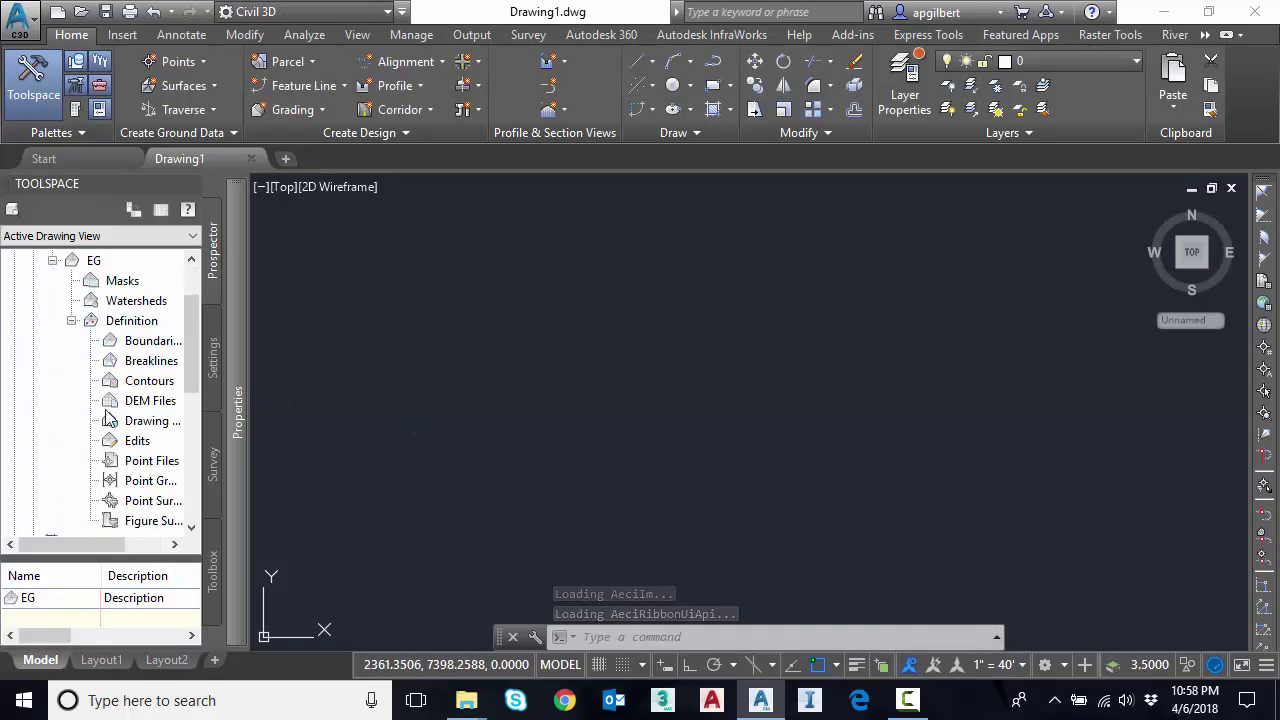
click(71, 320)
scroll(173, 342, up, 1)
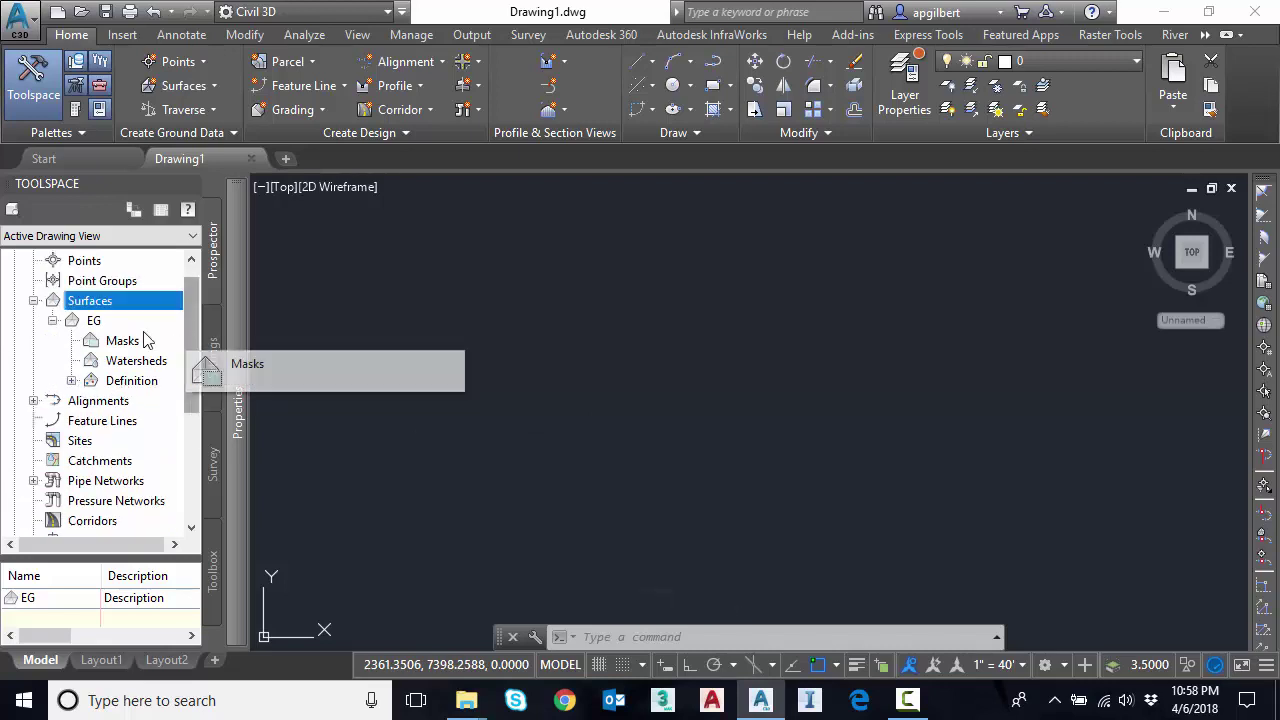
Select the EG surface and choose Add Data > Point Files
right_click(87, 324)
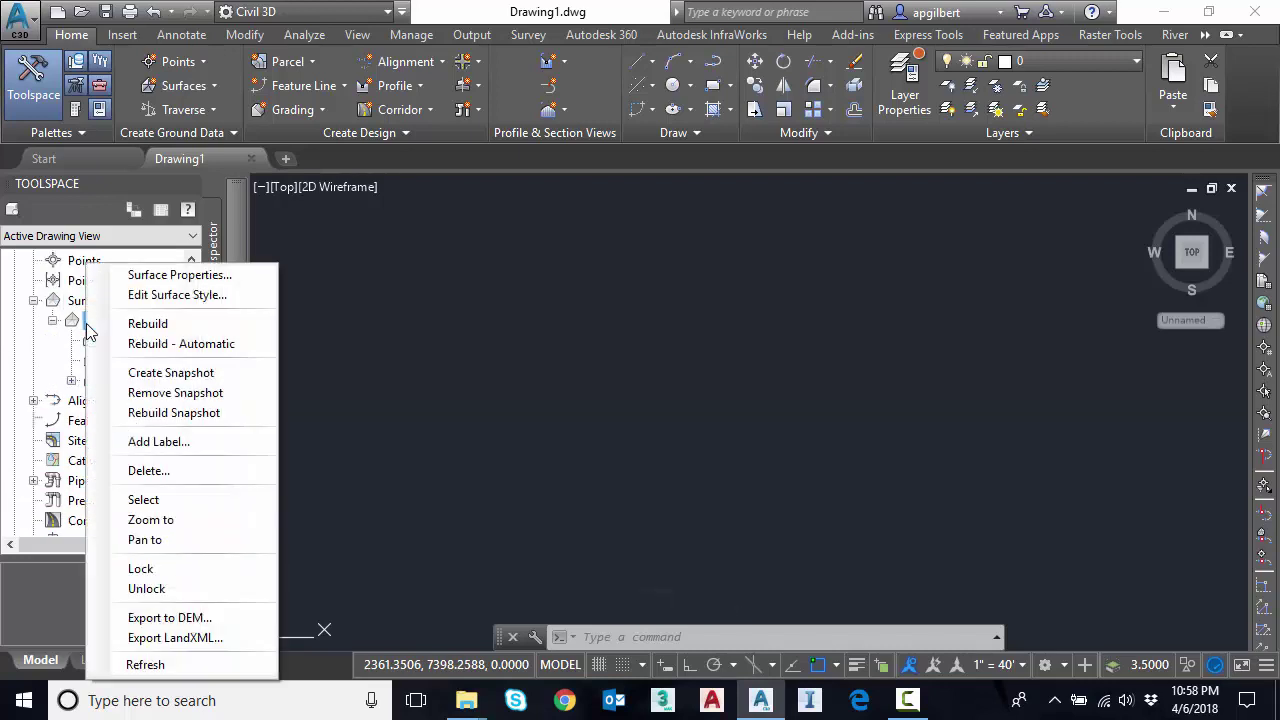
click(163, 492)
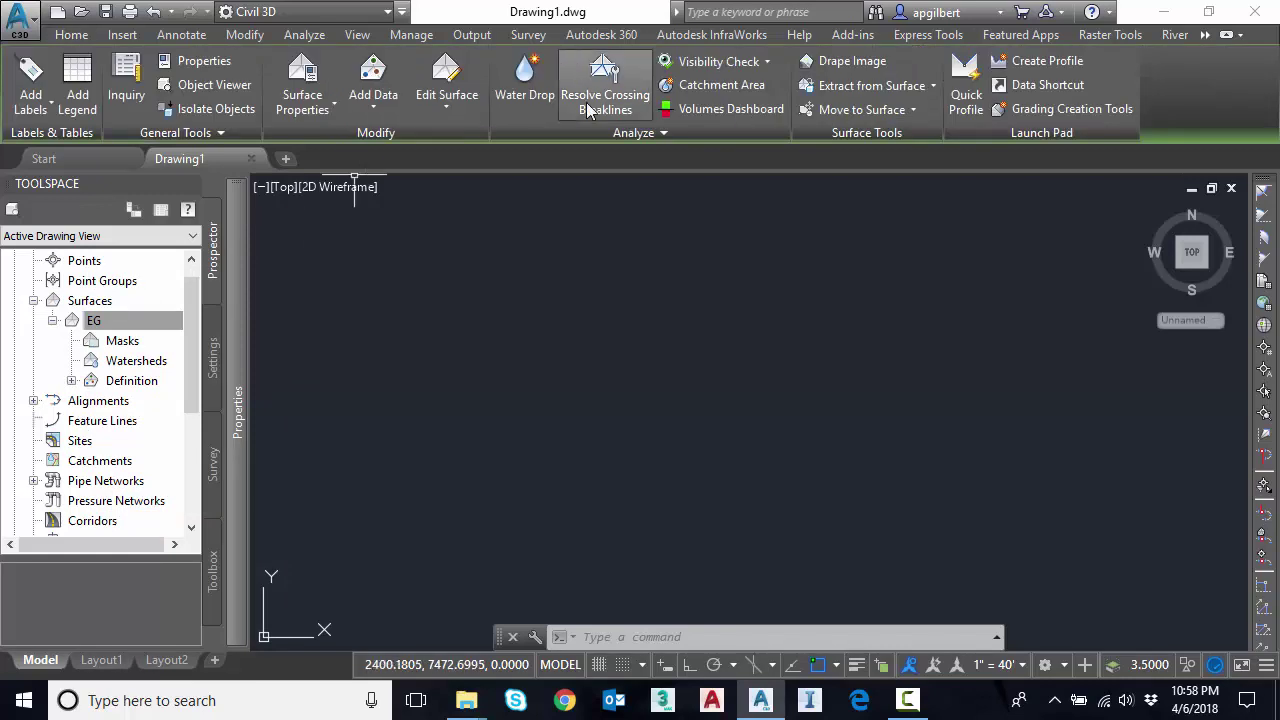
click(376, 110)
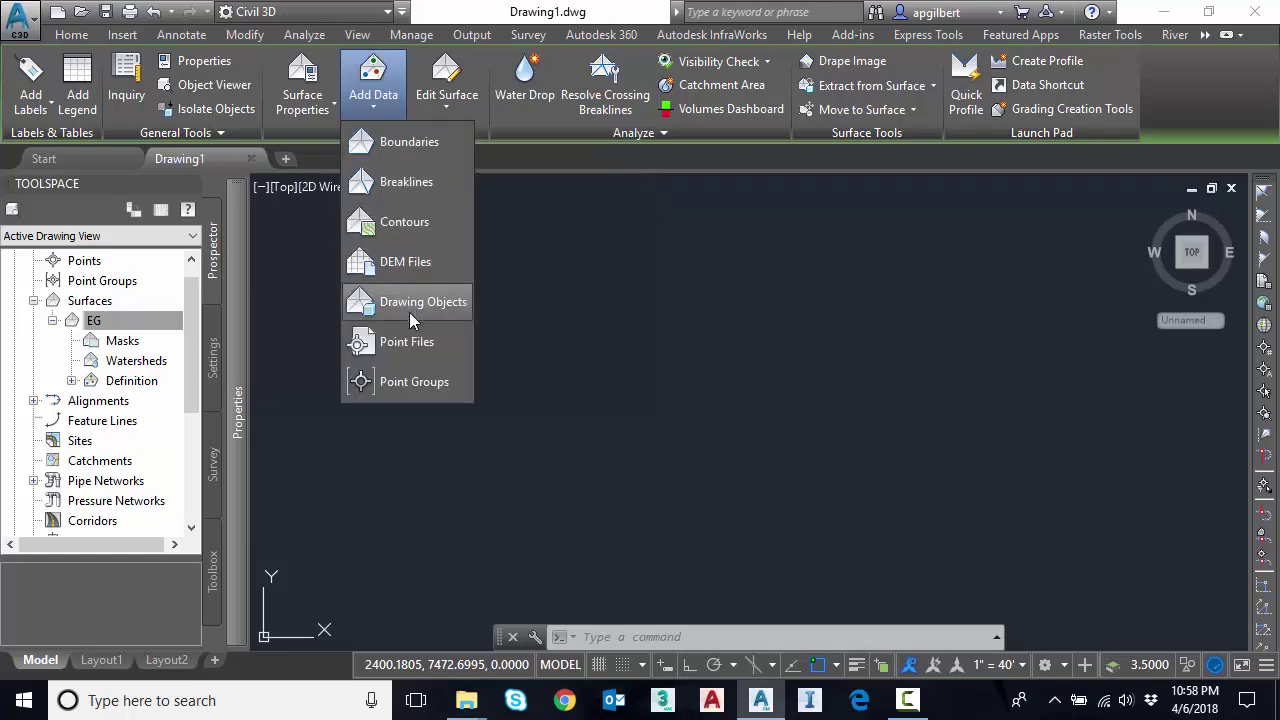
click(408, 343)
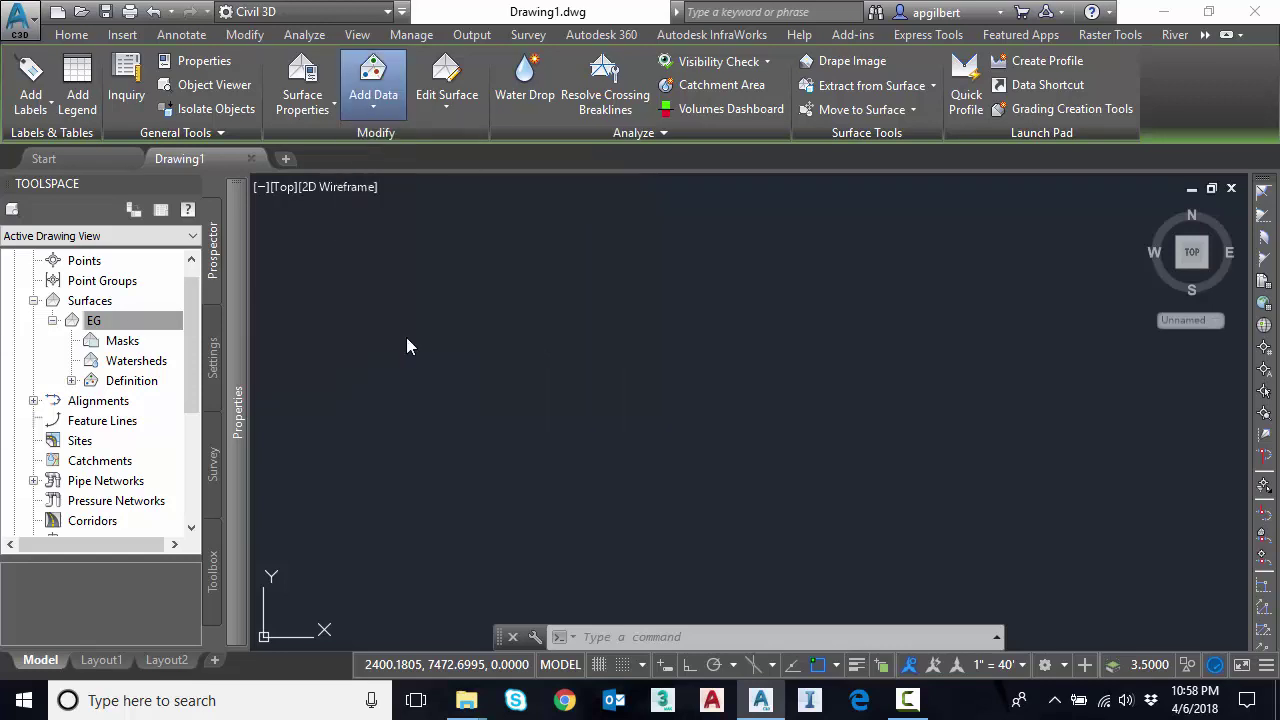
Browse to the gilbert_topo.csv point file and open it in Excel to inspect it
drag(816, 175, 558, 18)
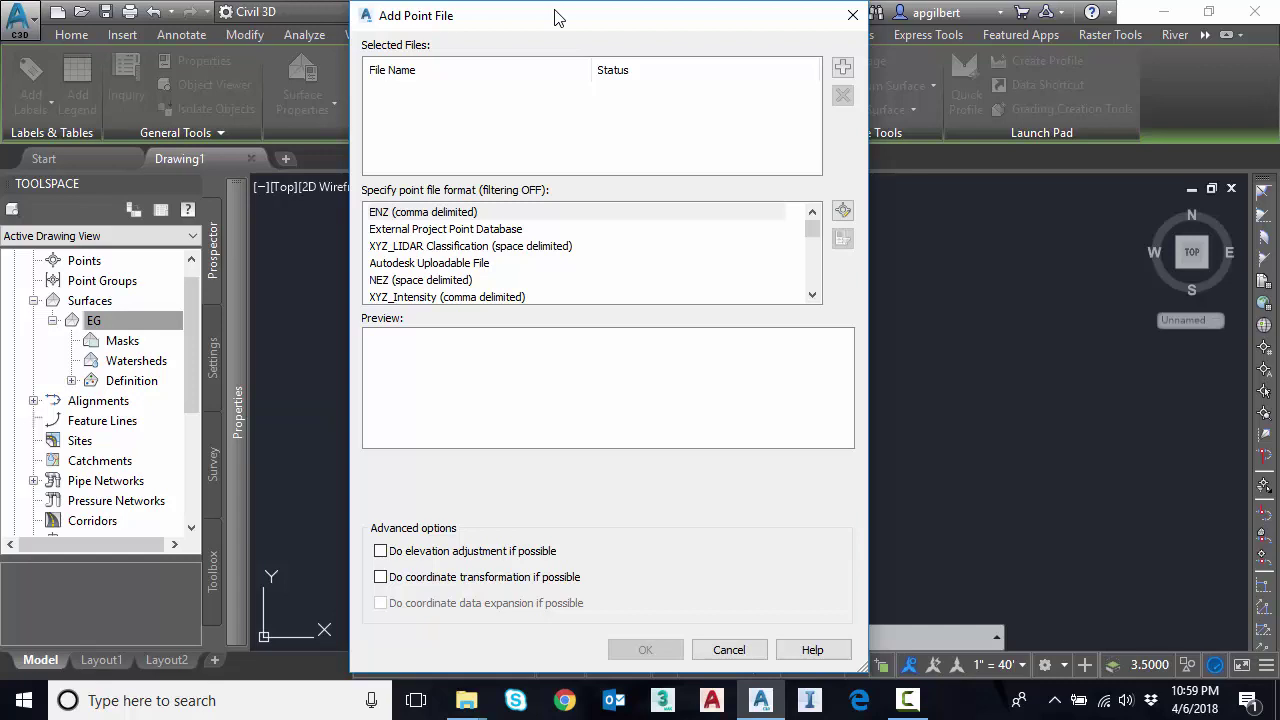
click(842, 67)
click(468, 184)
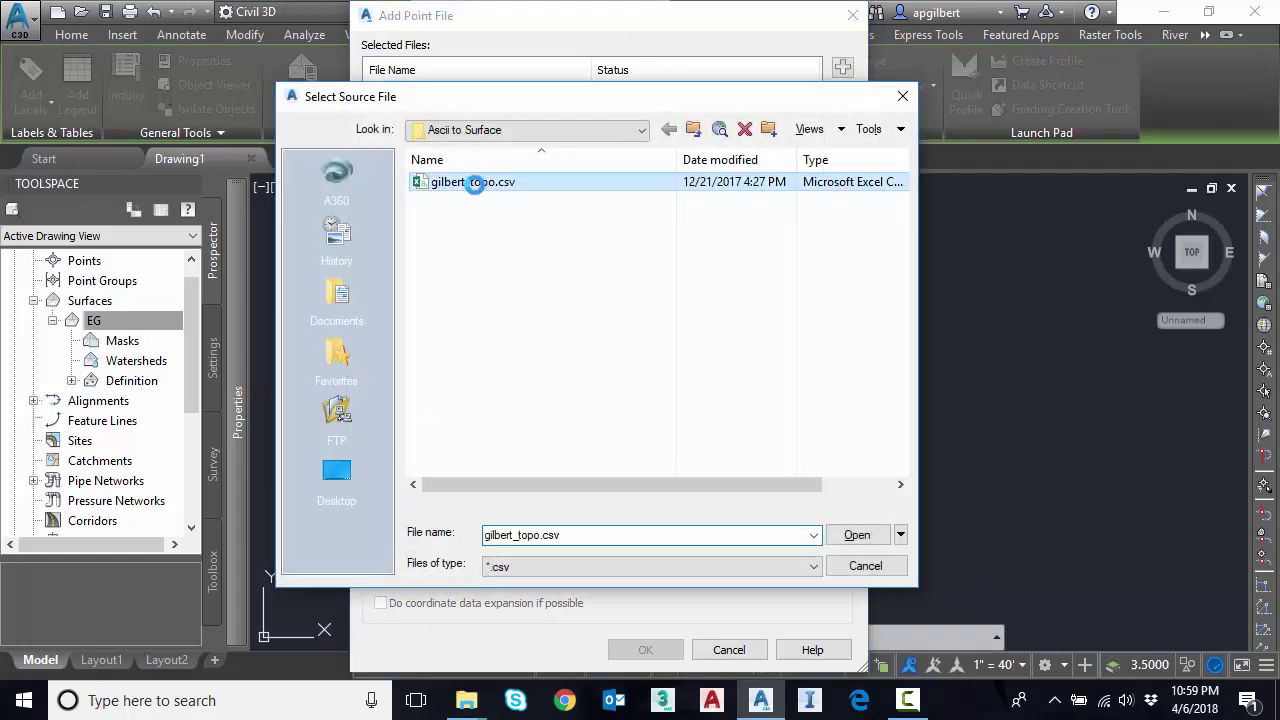
right_click(476, 187)
click(540, 235)
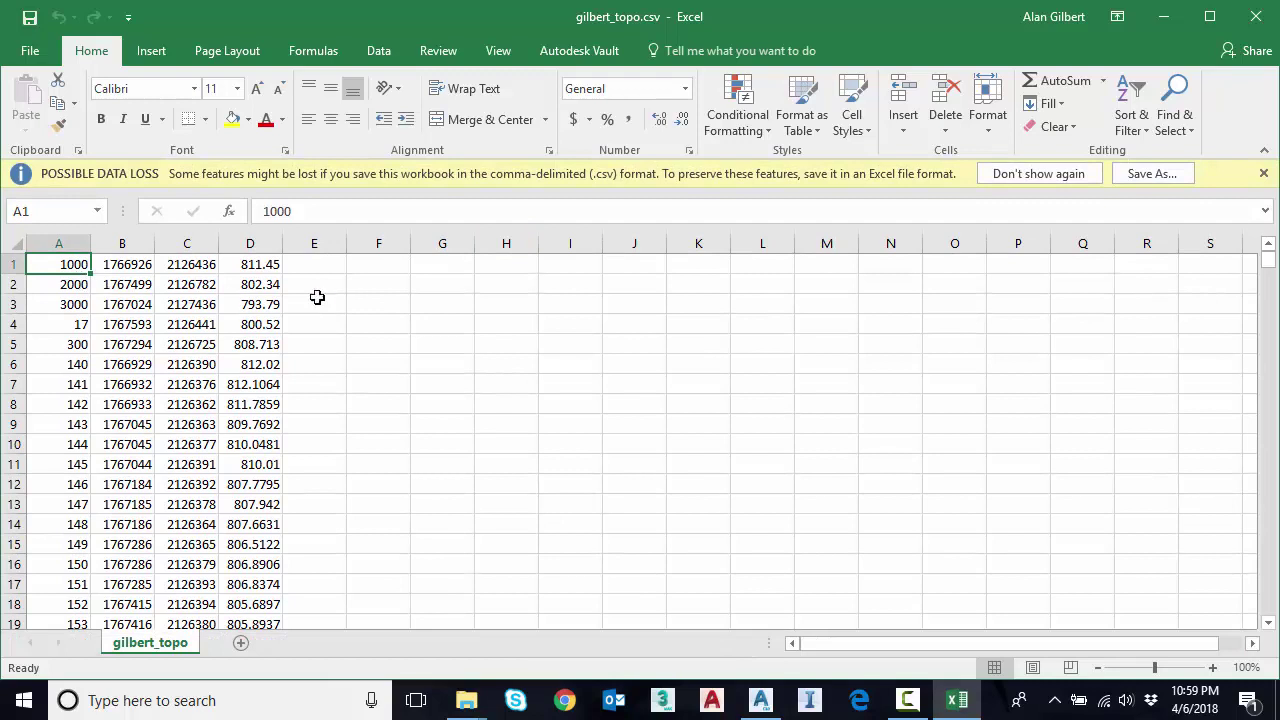
Close the gilbert_topo.csv workbook after reviewing its point, northing, easting and elevation columns
click(1258, 22)
Add gilbert_topo.csv to EG in PNEZ (comma delimited) format and select the surface
click(862, 452)
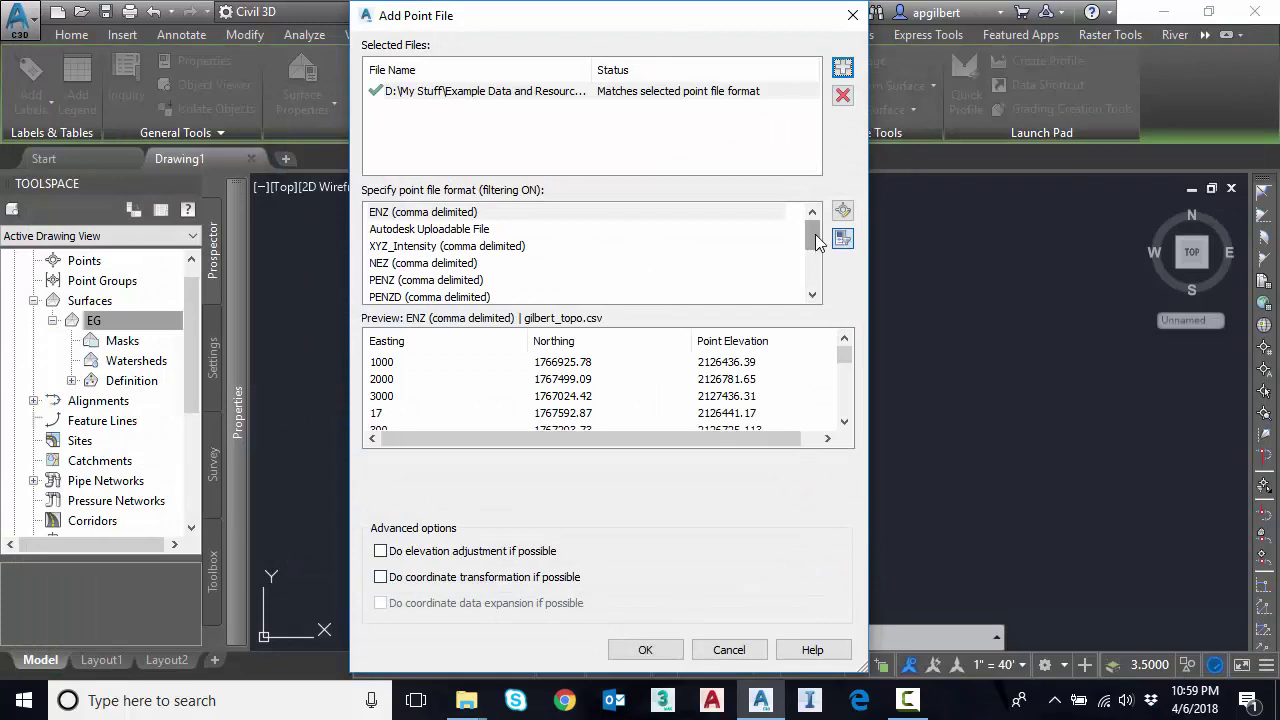
drag(816, 240, 816, 263)
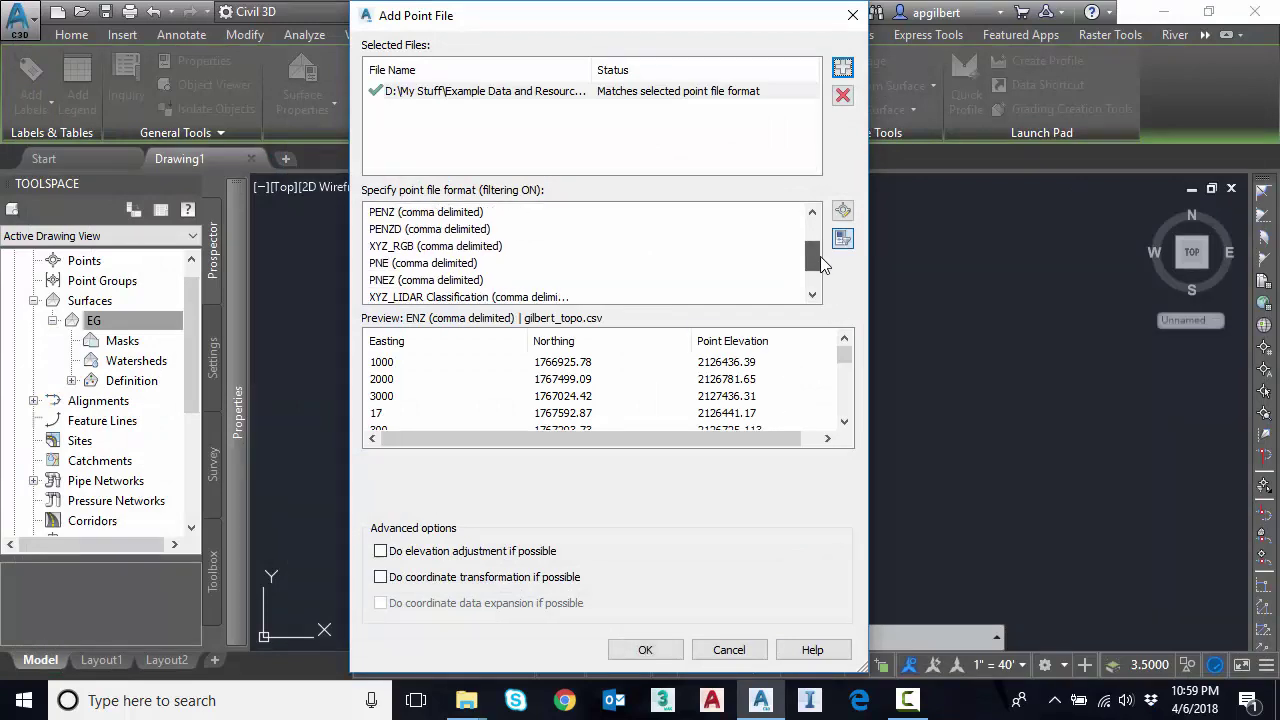
click(418, 285)
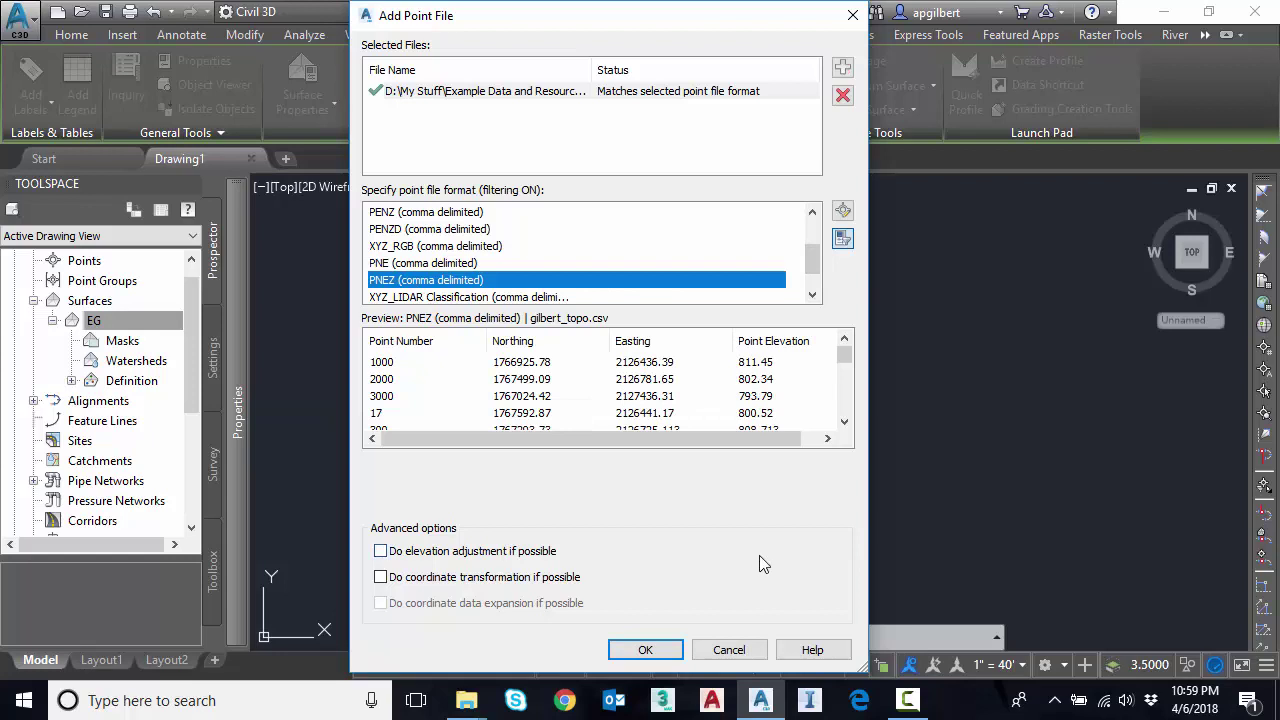
click(652, 652)
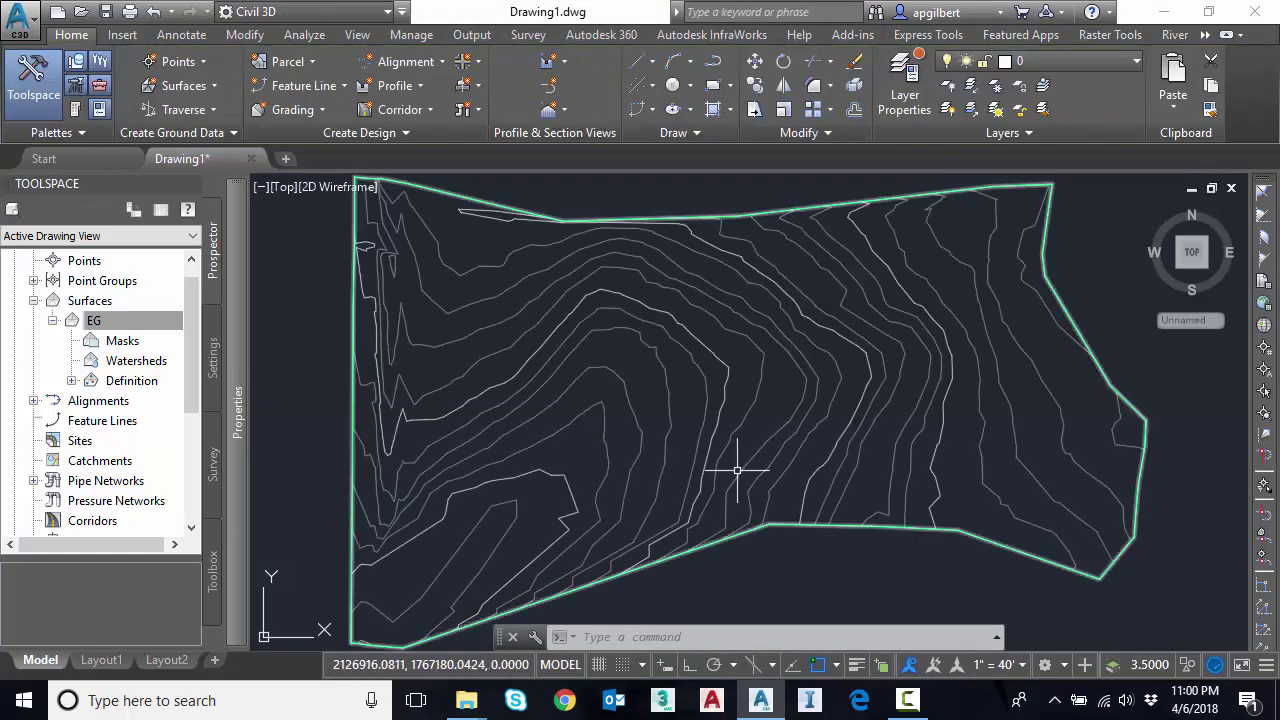
mouse_move(737, 469)
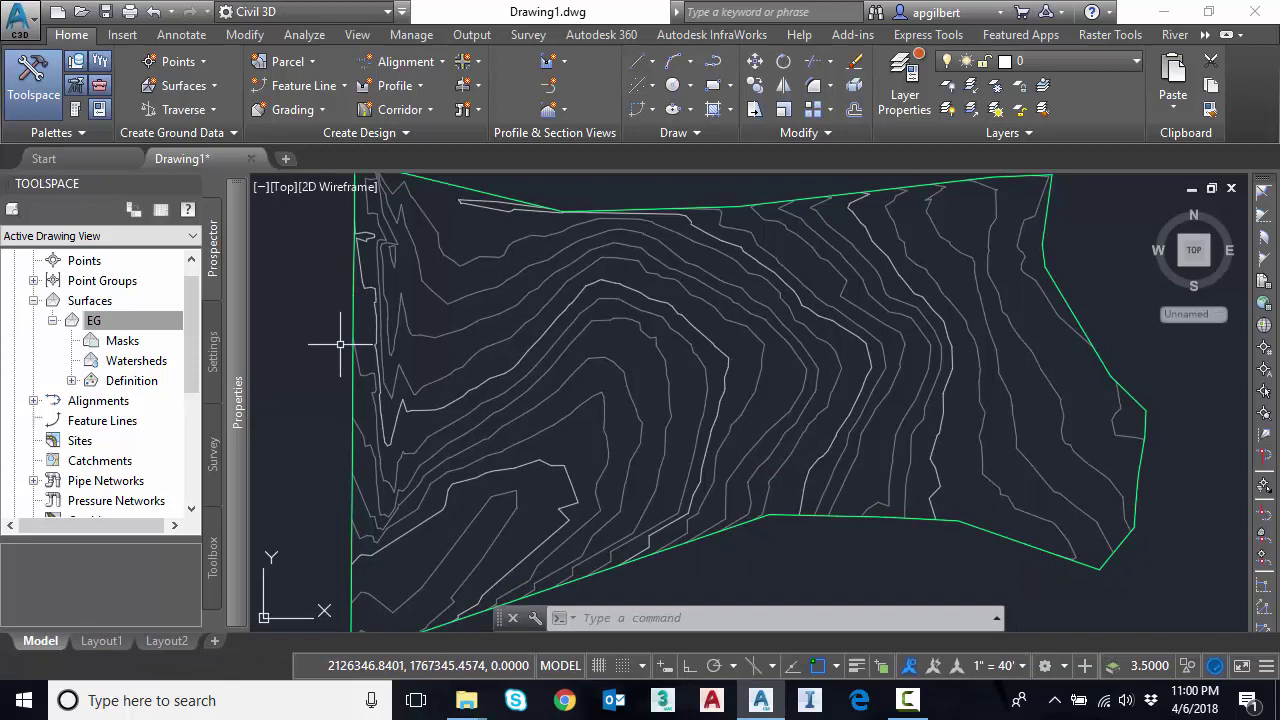
click(353, 325)
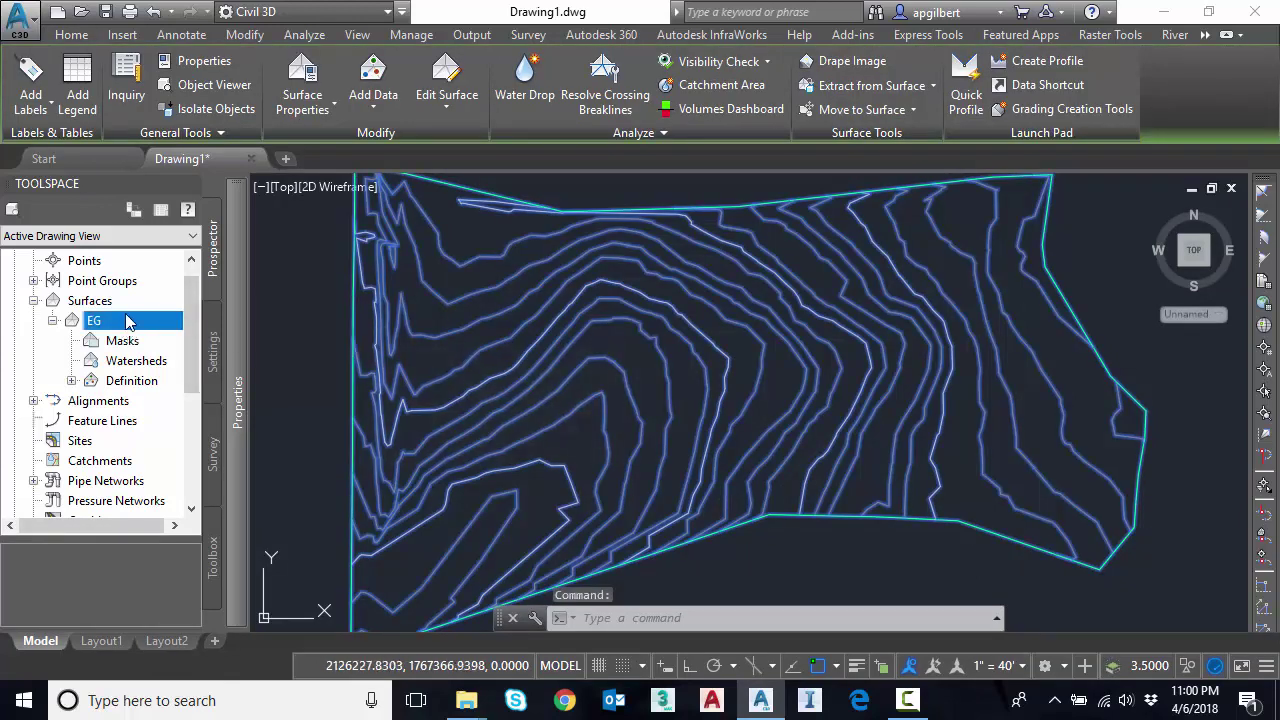
In EG's Surface Properties, start editing a copy of the Contours 1' and 5' (Background) style
click(306, 94)
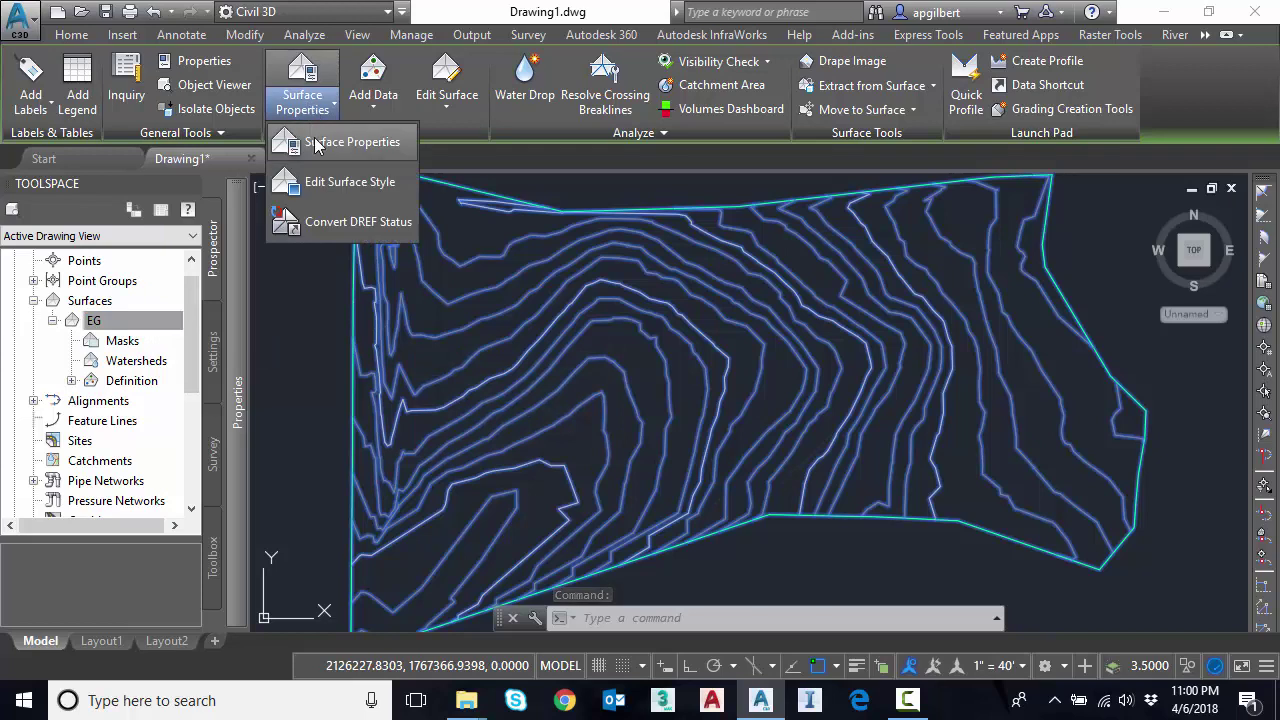
click(316, 145)
drag(662, 256, 463, 120)
click(547, 352)
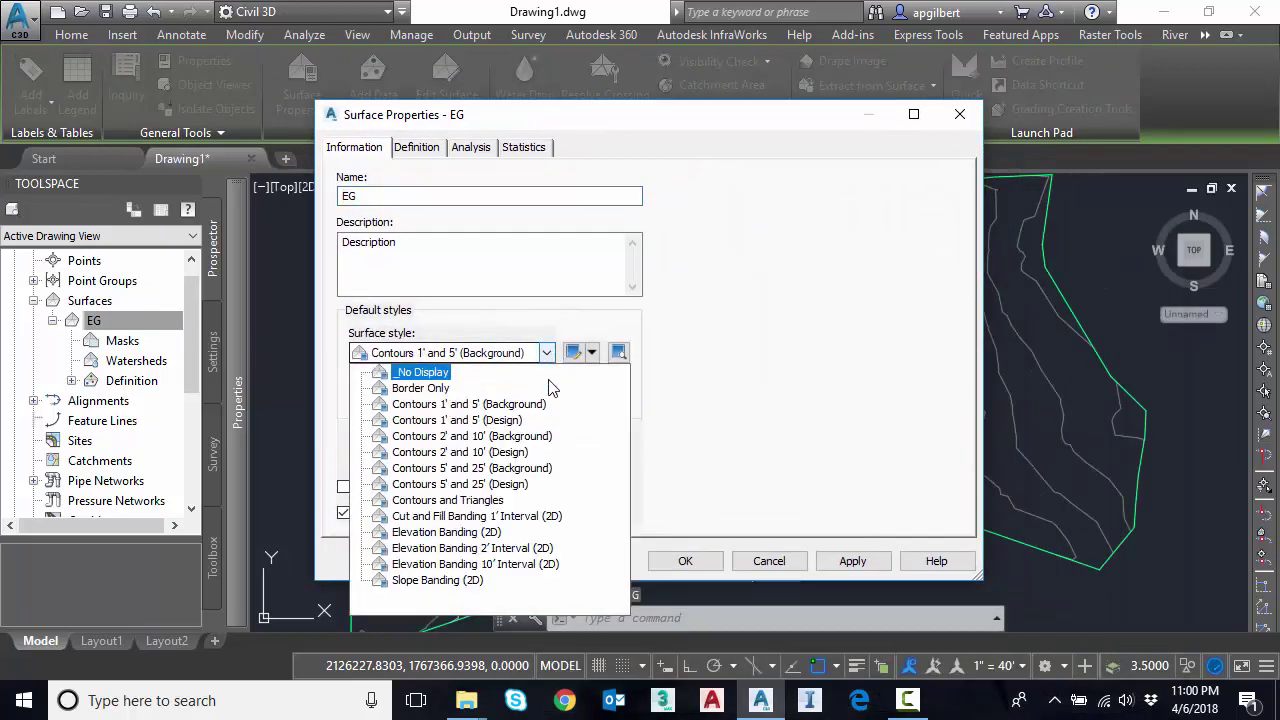
click(482, 406)
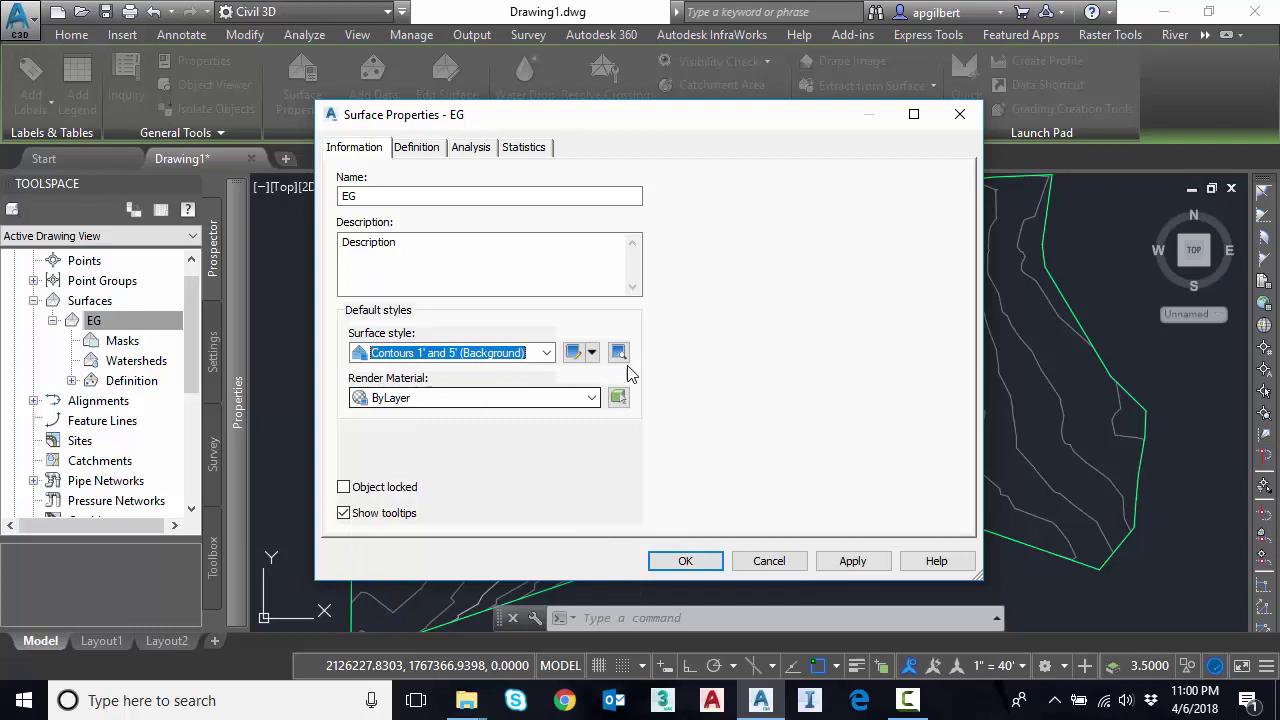
click(592, 354)
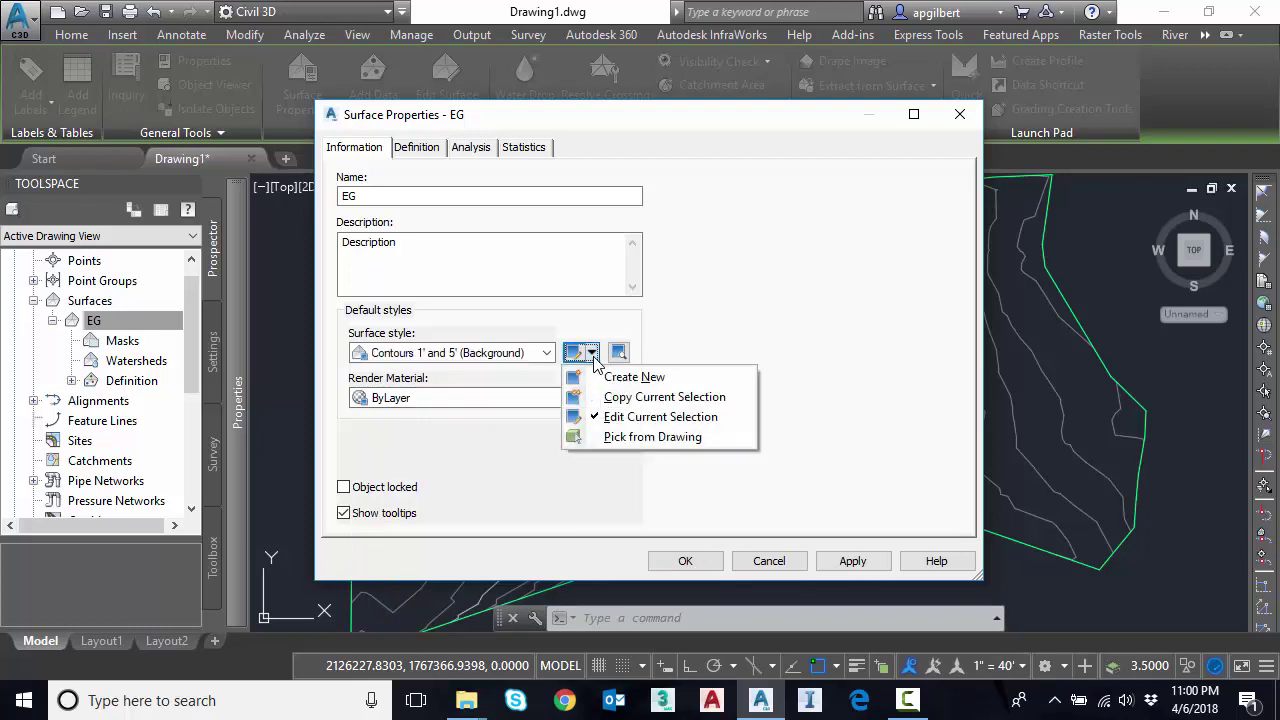
click(626, 418)
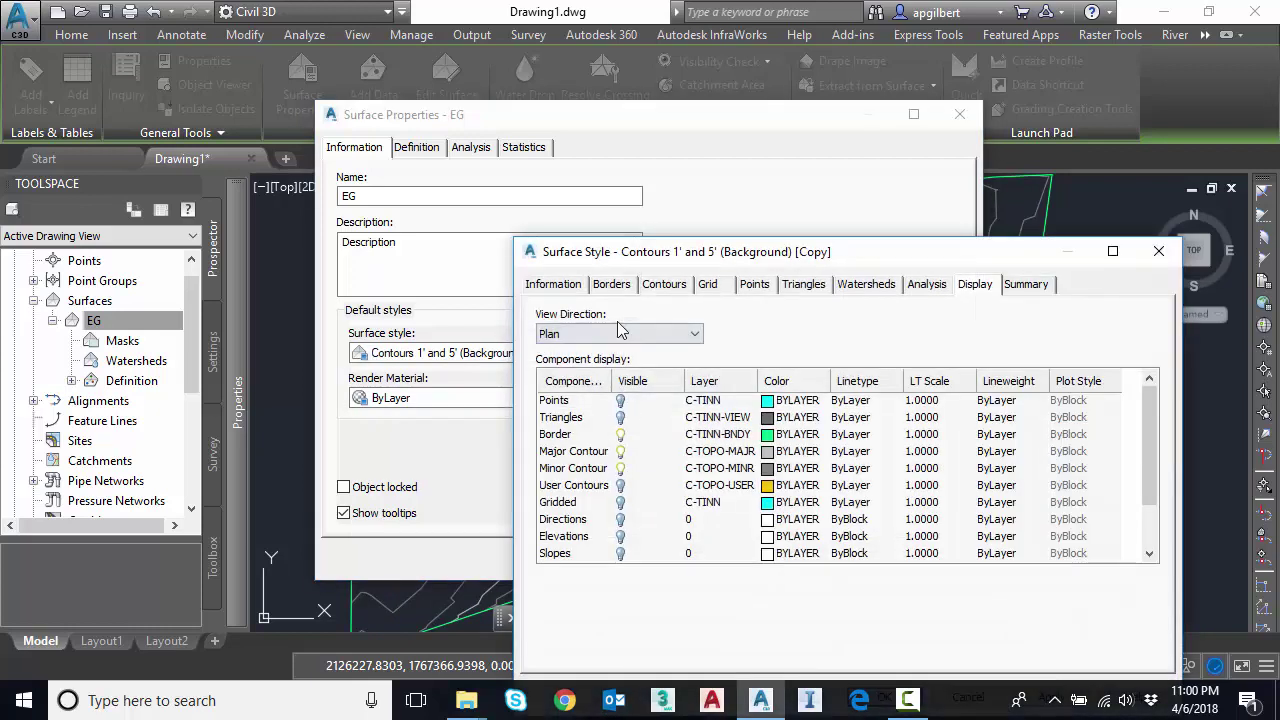
Rename the copy Contours 1' and 5' w points and turn on points, triangles, minor and user contours
click(573, 288)
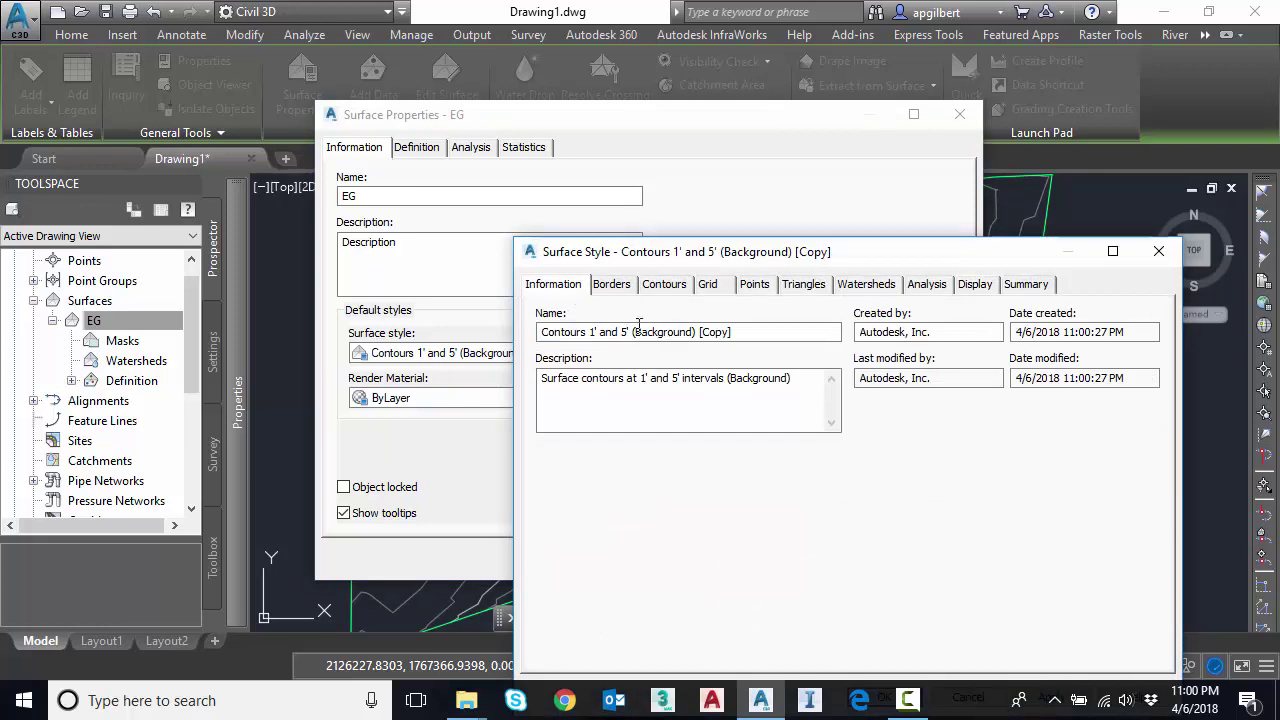
drag(633, 332, 759, 333)
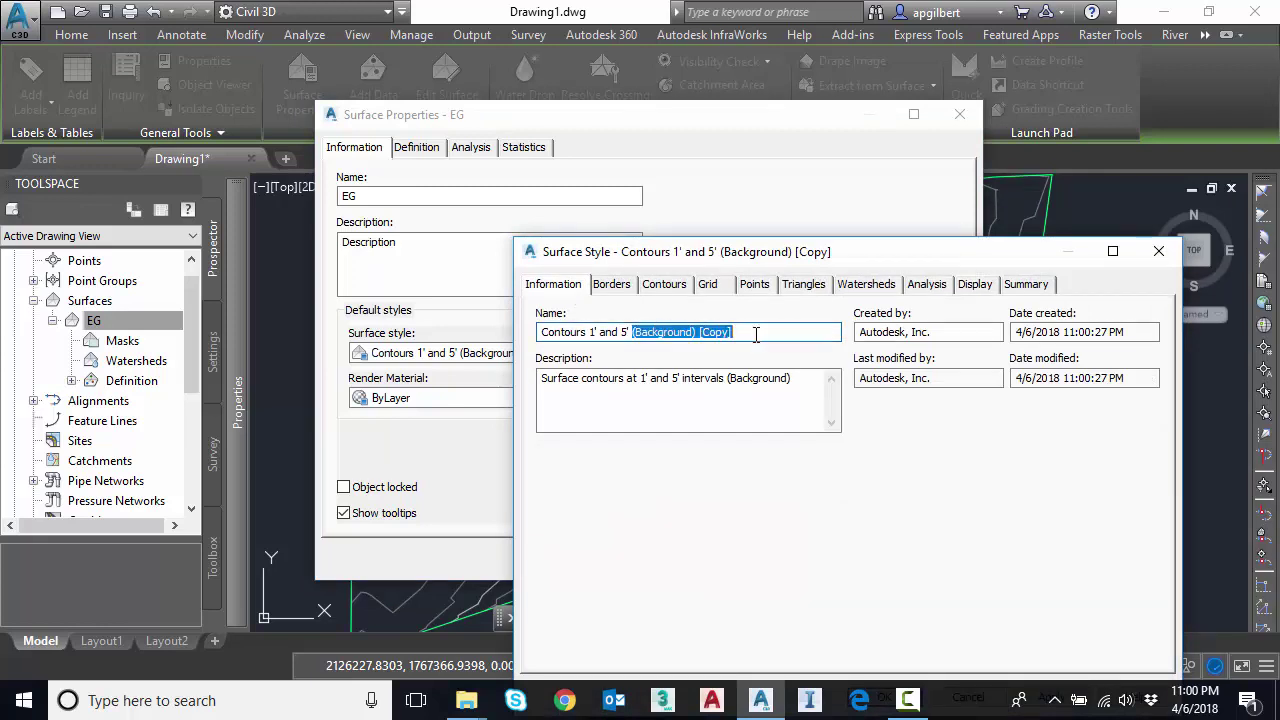
text(w)
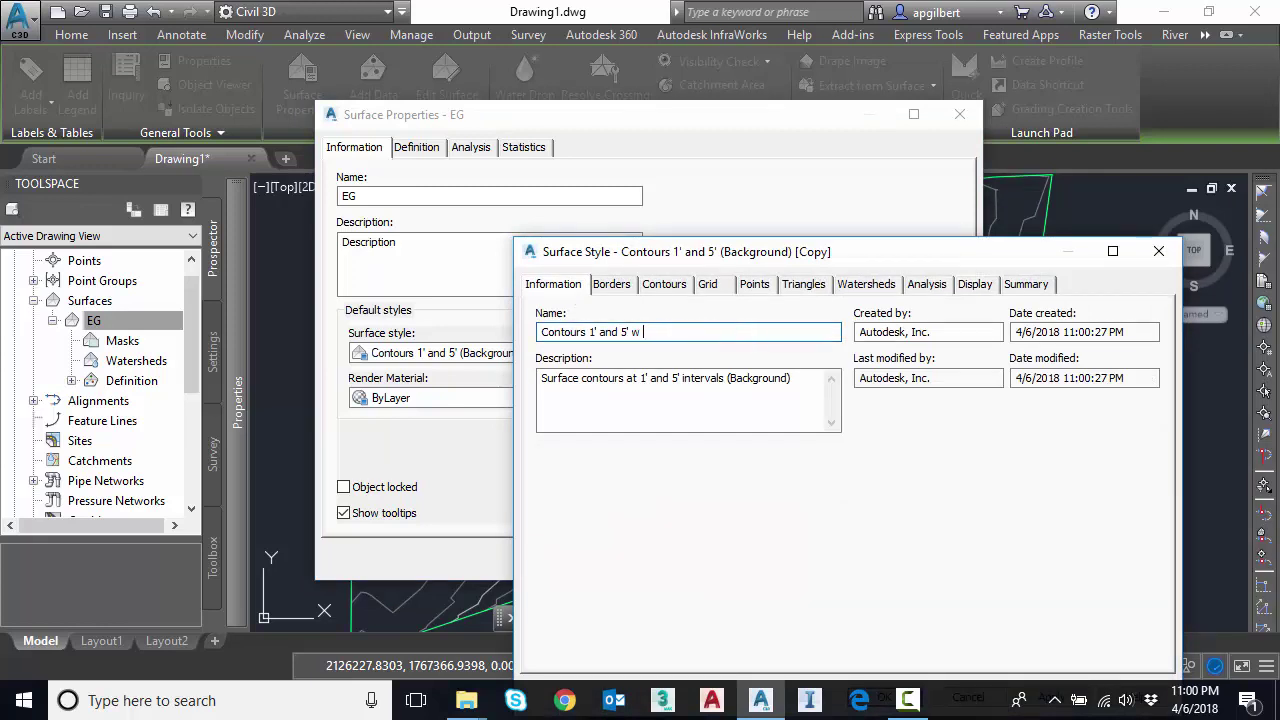
text( points)
drag(852, 256, 743, 168)
click(864, 196)
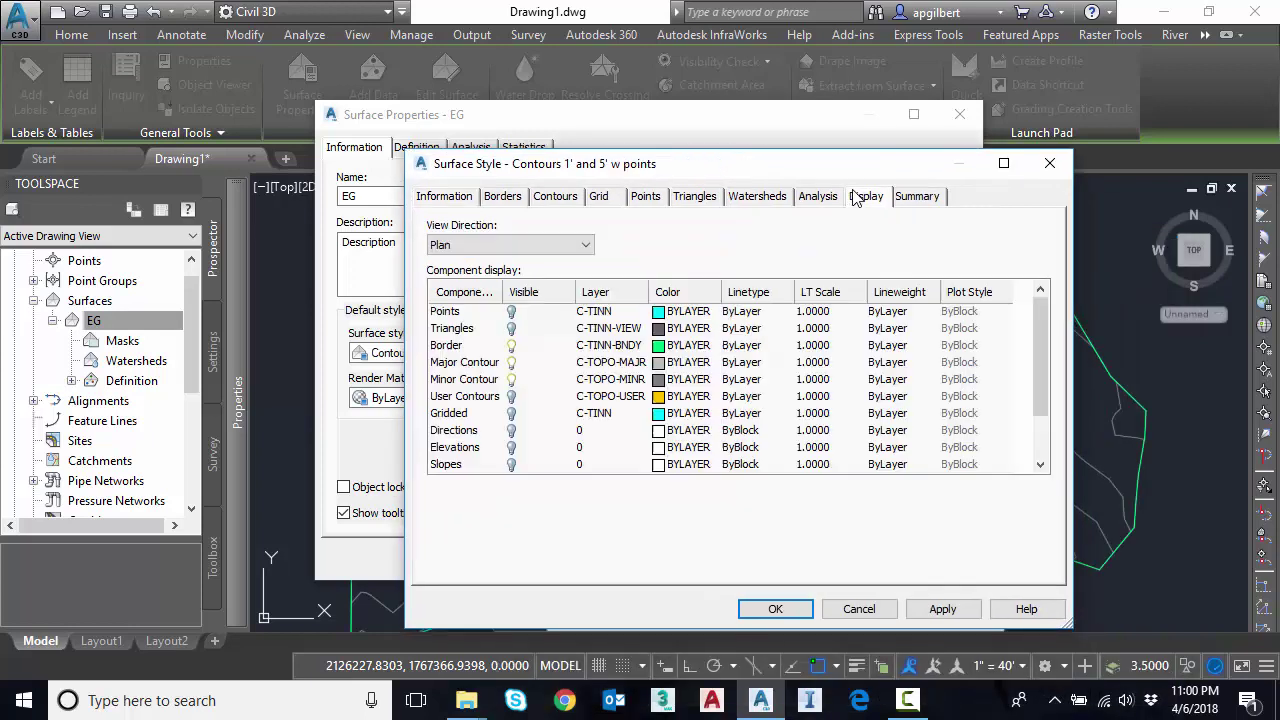
click(512, 329)
click(512, 312)
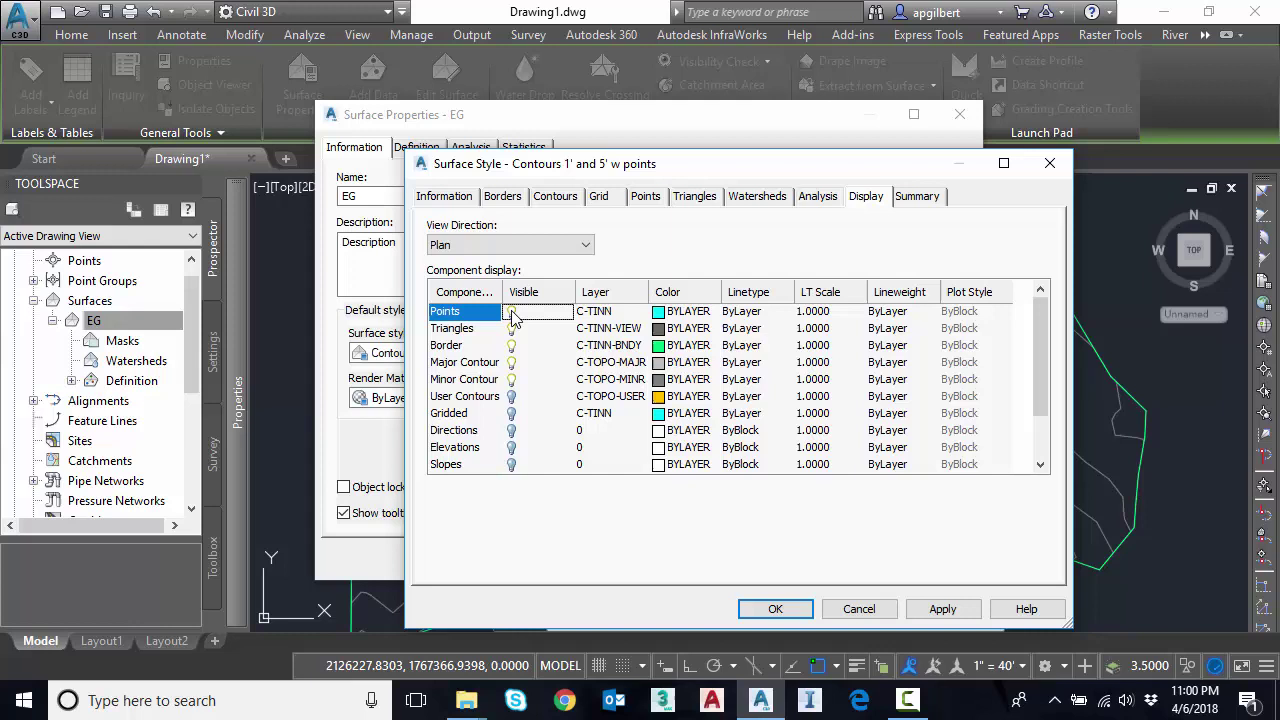
click(511, 379)
click(511, 396)
click(775, 610)
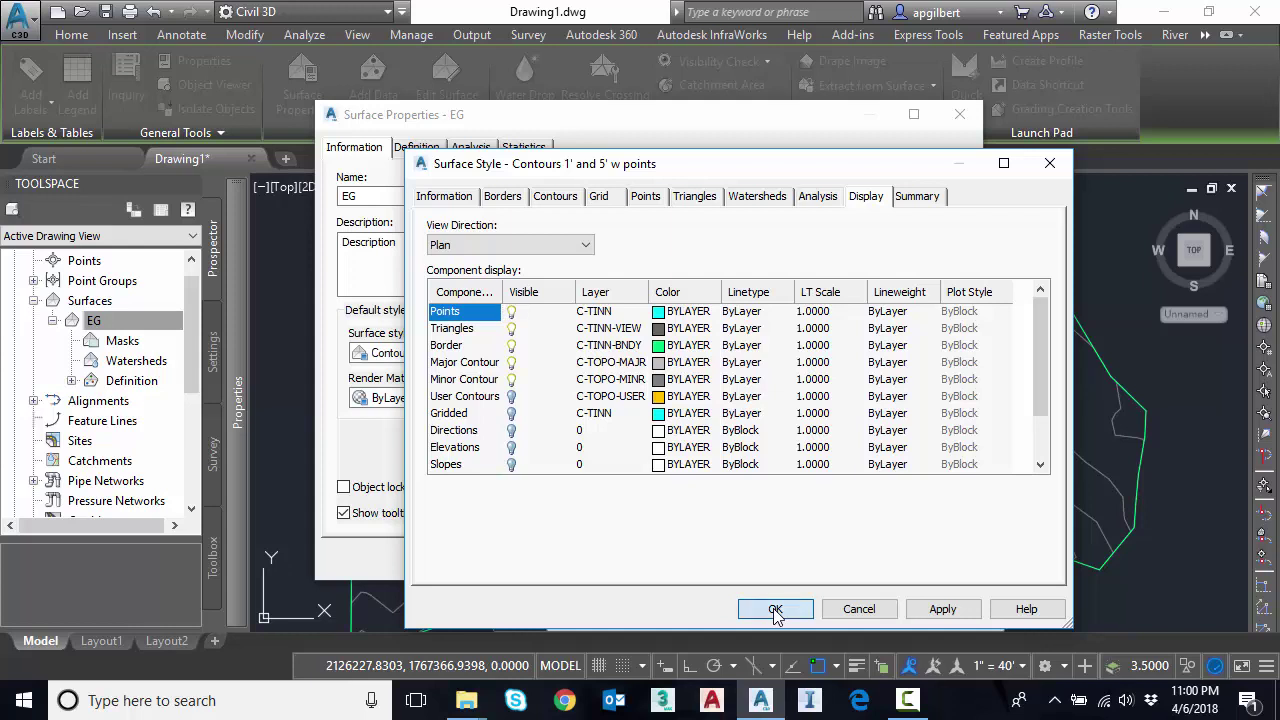
click(688, 561)
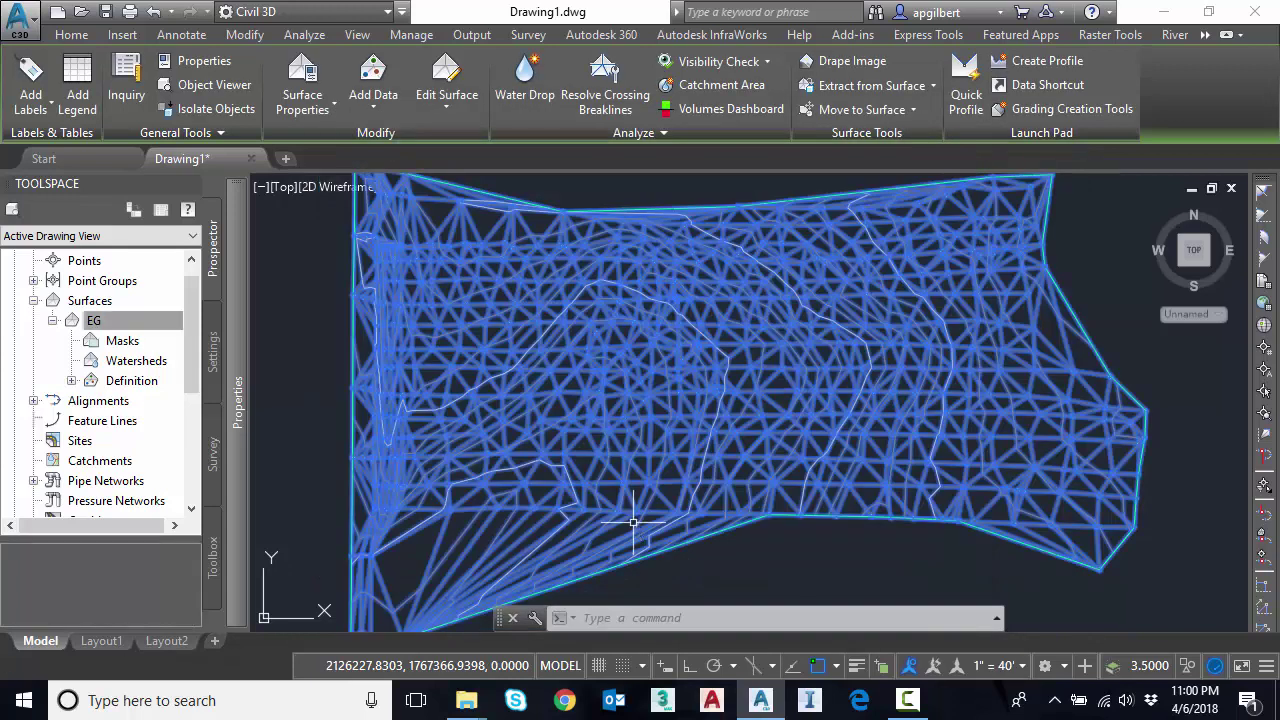
key(Escape)
key(Escape)
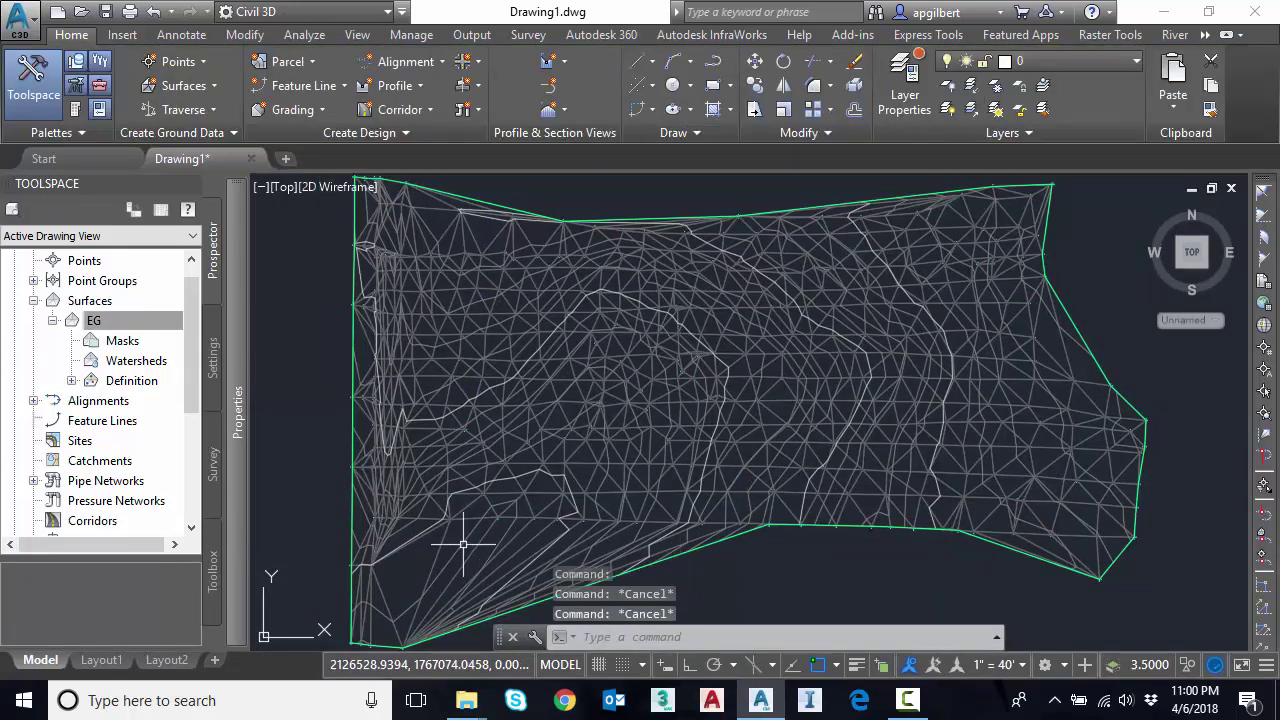
scroll(441, 481, up, 5)
scroll(441, 481, up, 3)
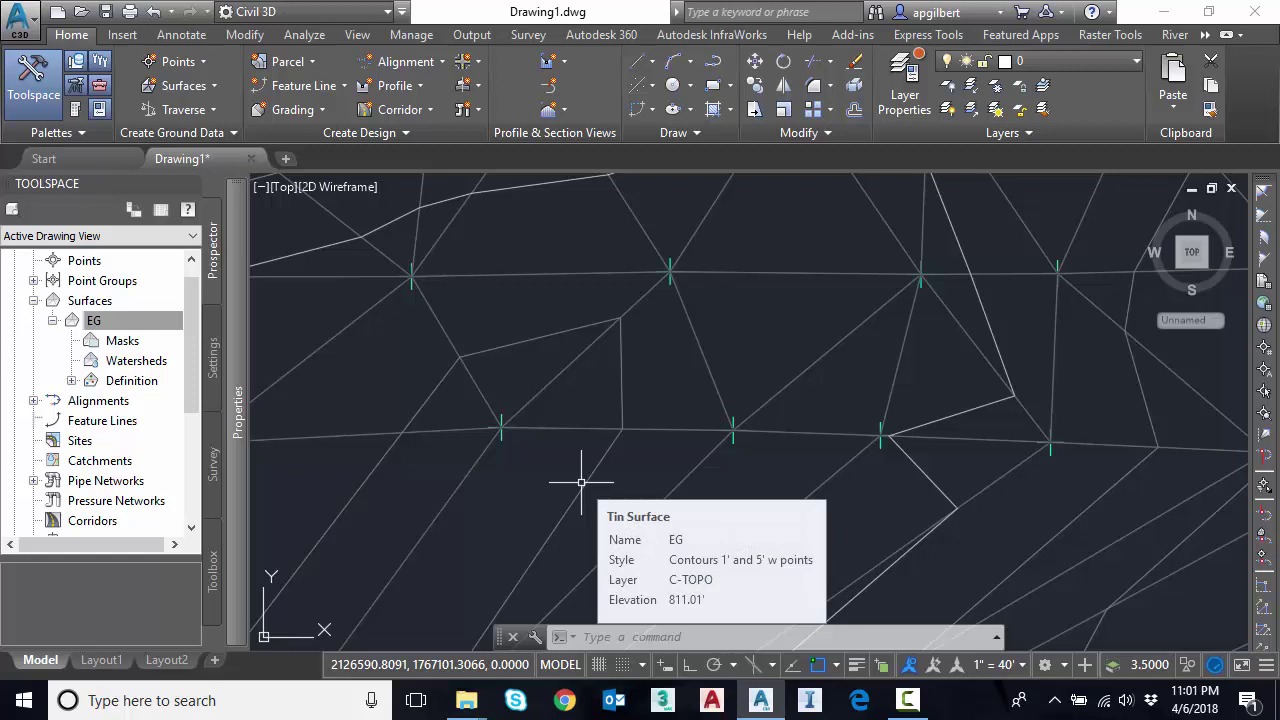
scroll(581, 482, down, 3)
scroll(894, 437, down, 3)
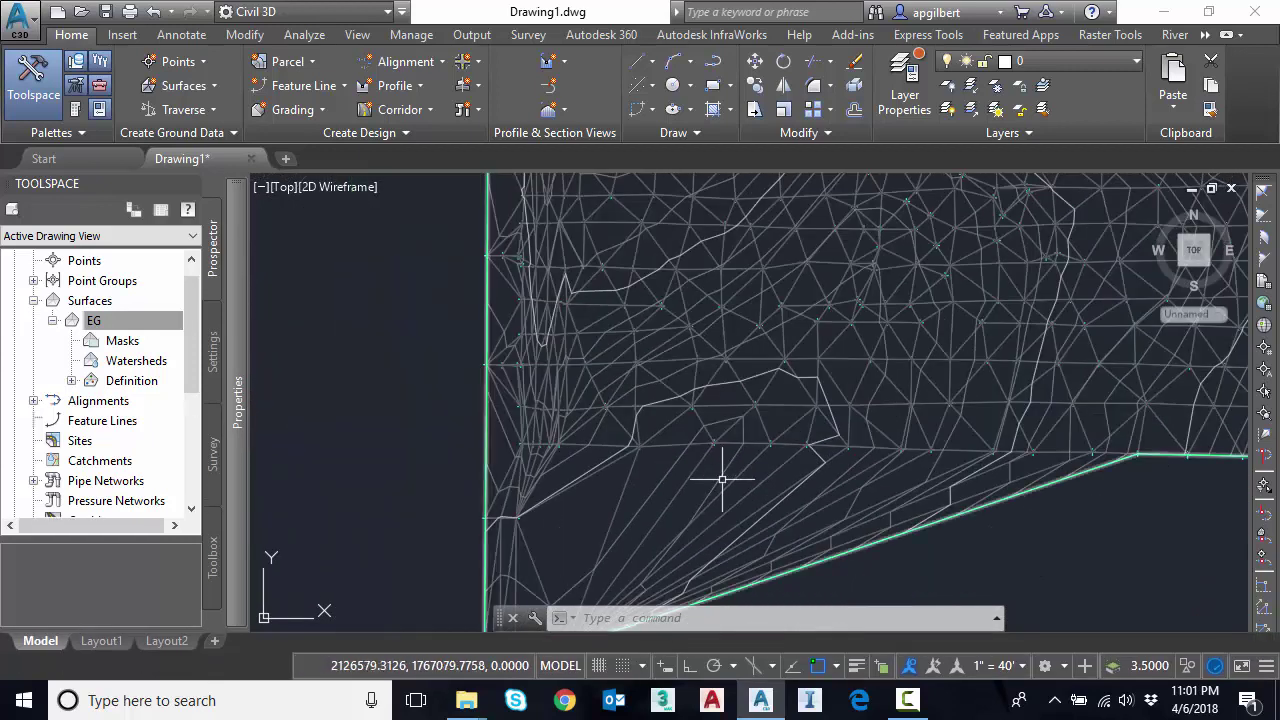
middle_drag(722, 480, 557, 426)
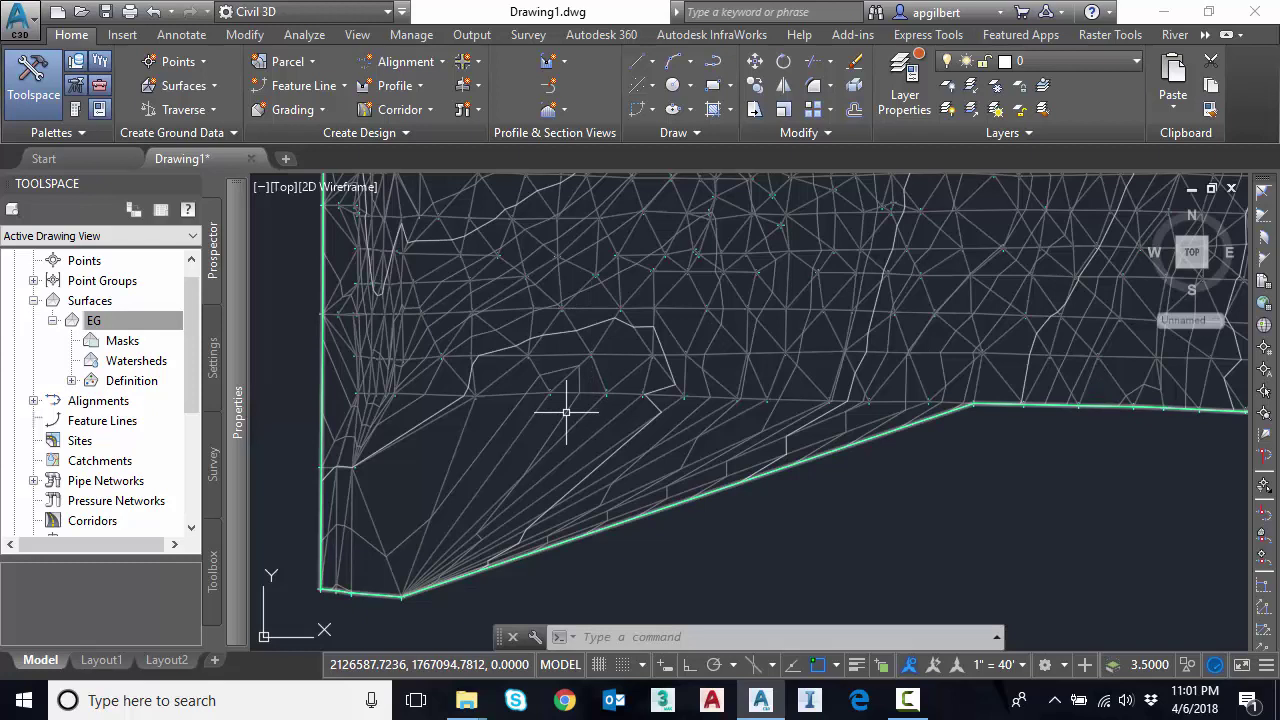
mouse_move(566, 412)
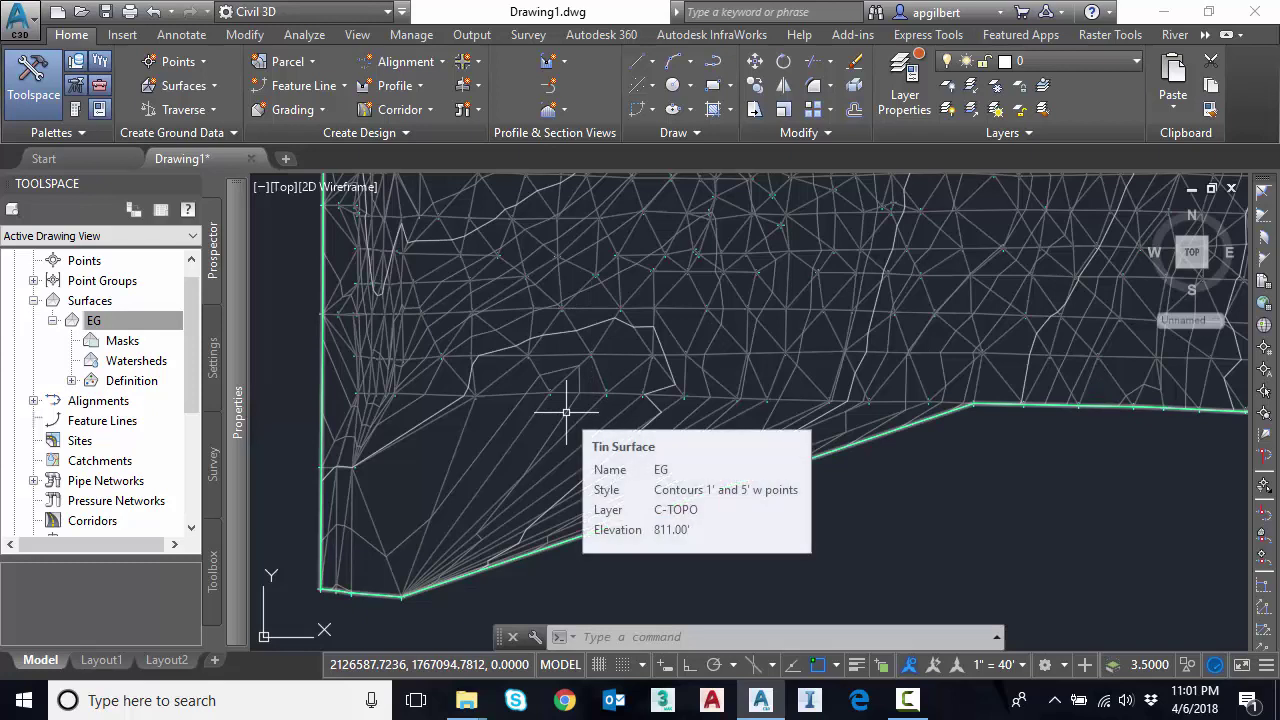
Use Move Point to relocate one EG surface point with Osnap turned off (F3)
click(601, 377)
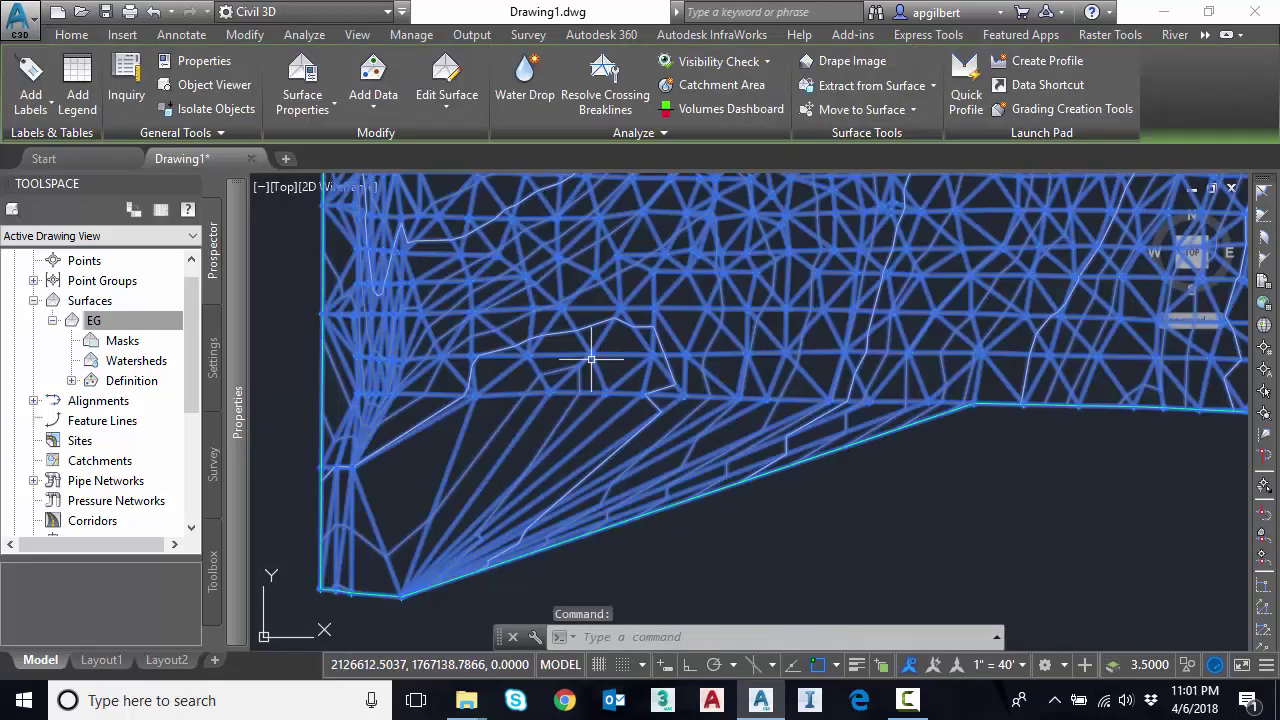
click(448, 116)
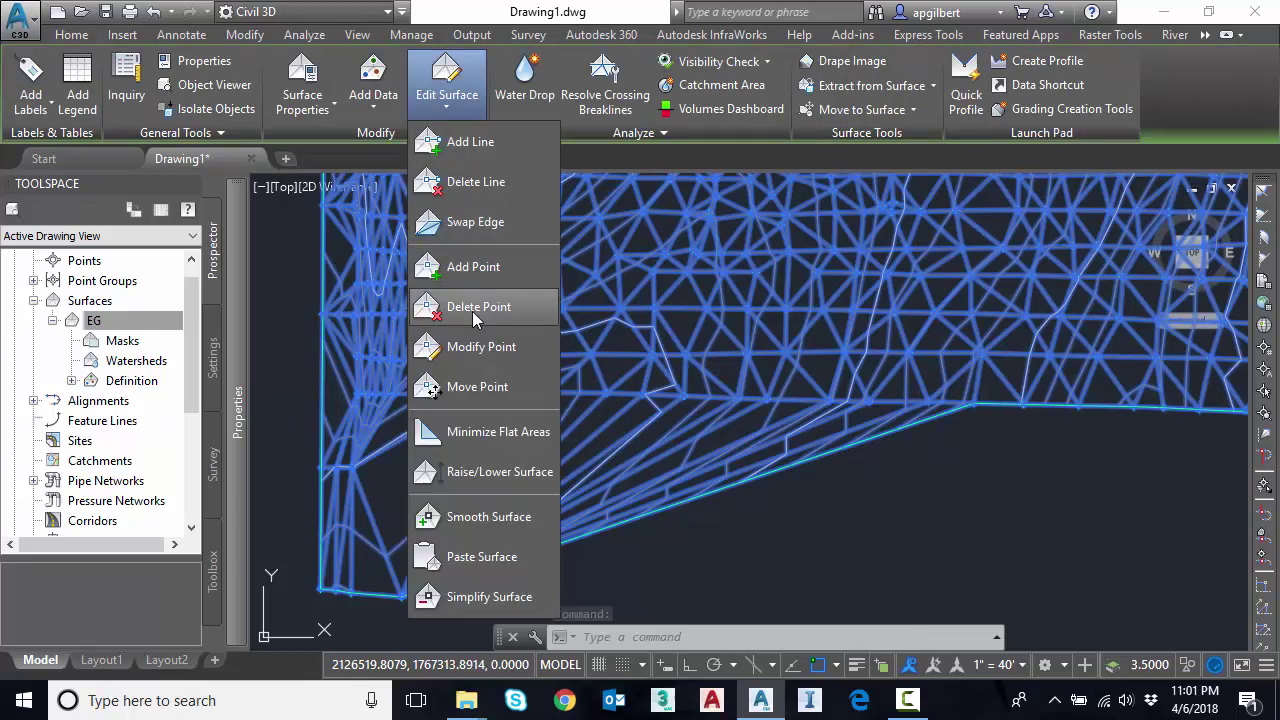
click(478, 387)
scroll(585, 418, up, 2)
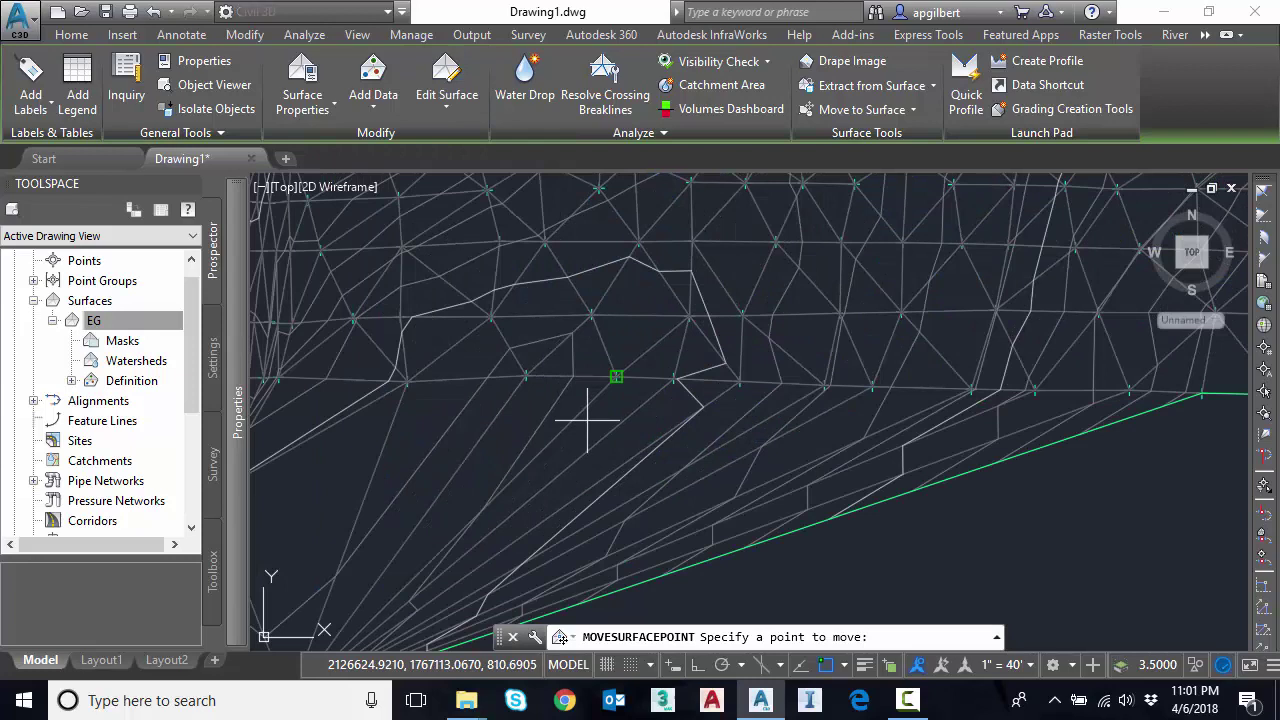
click(524, 374)
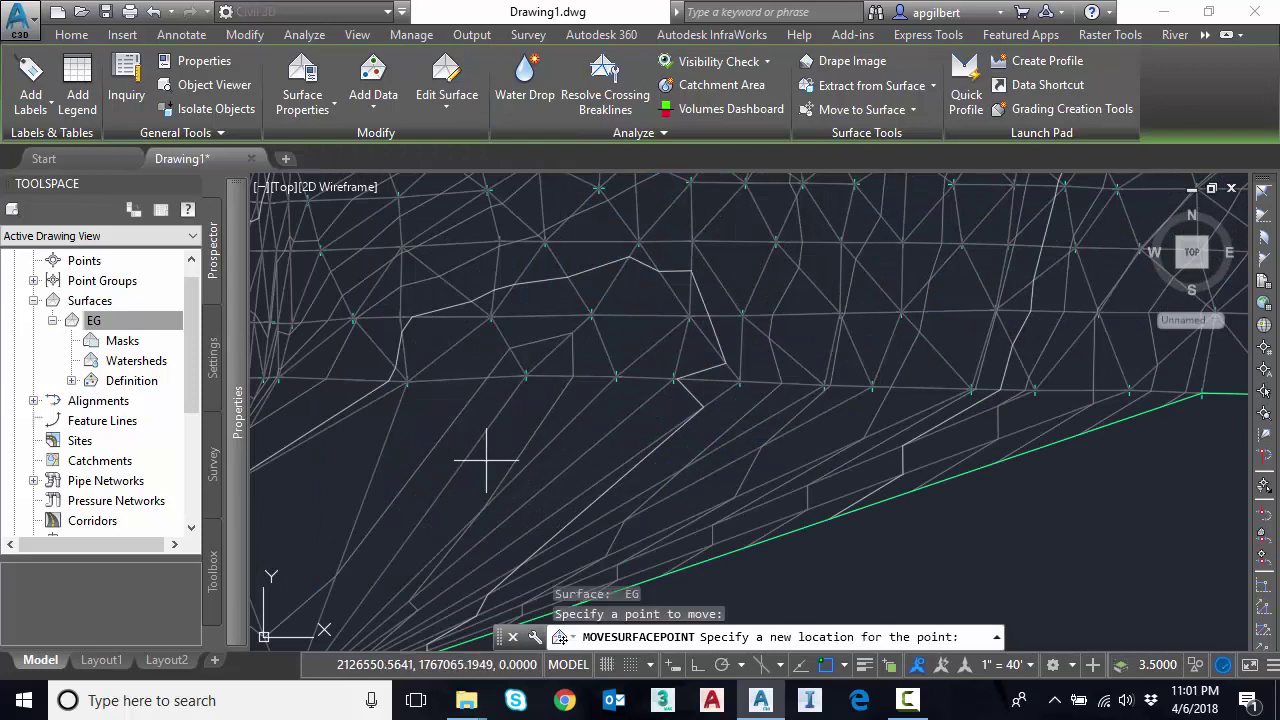
click(483, 507)
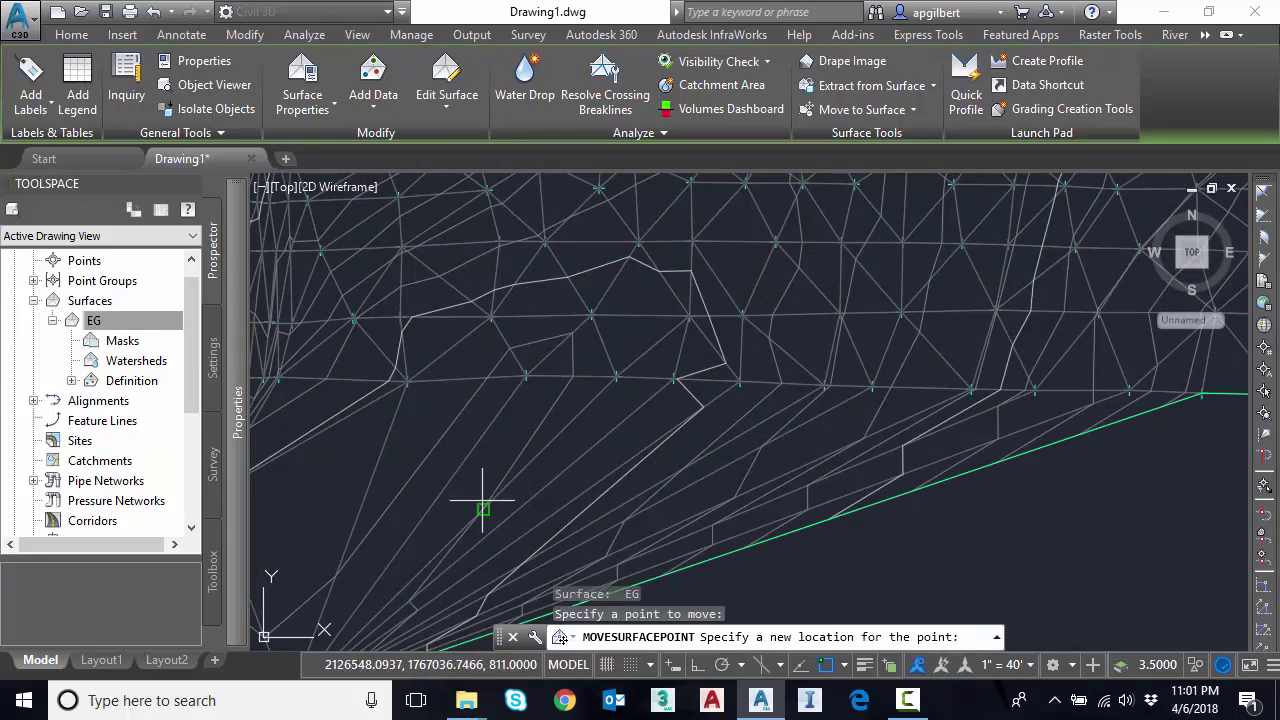
key(F3)
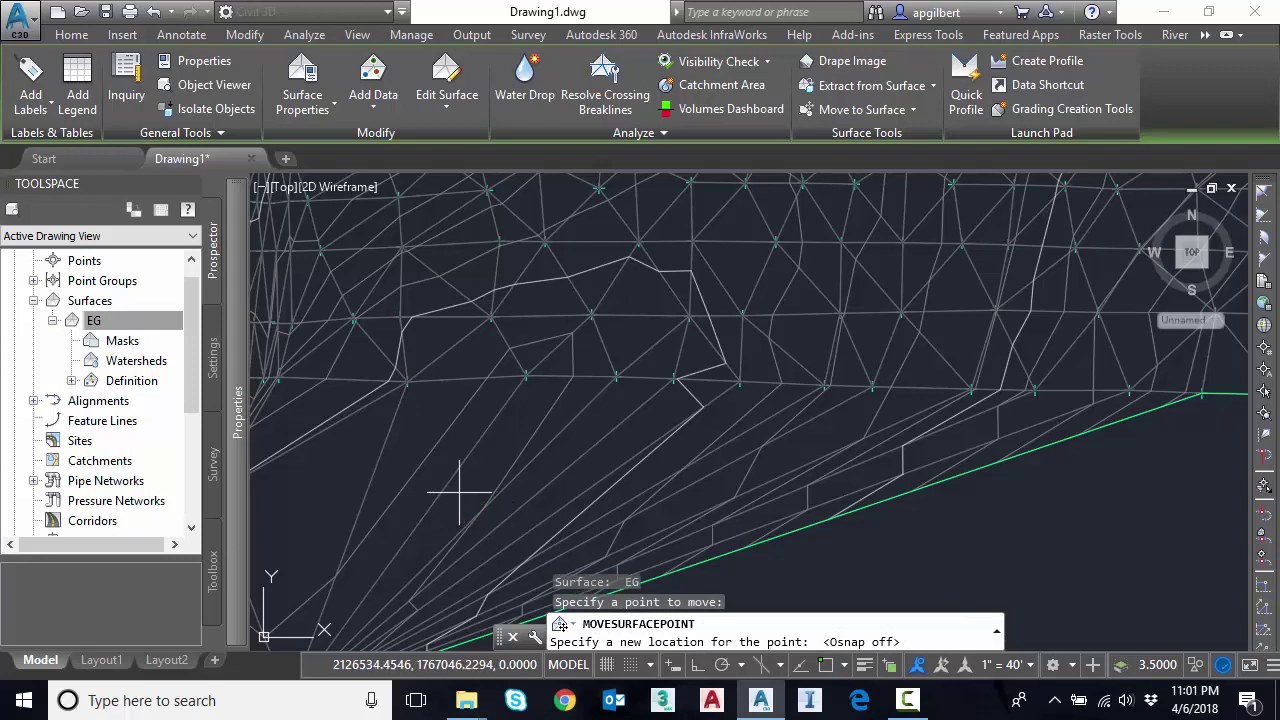
click(459, 491)
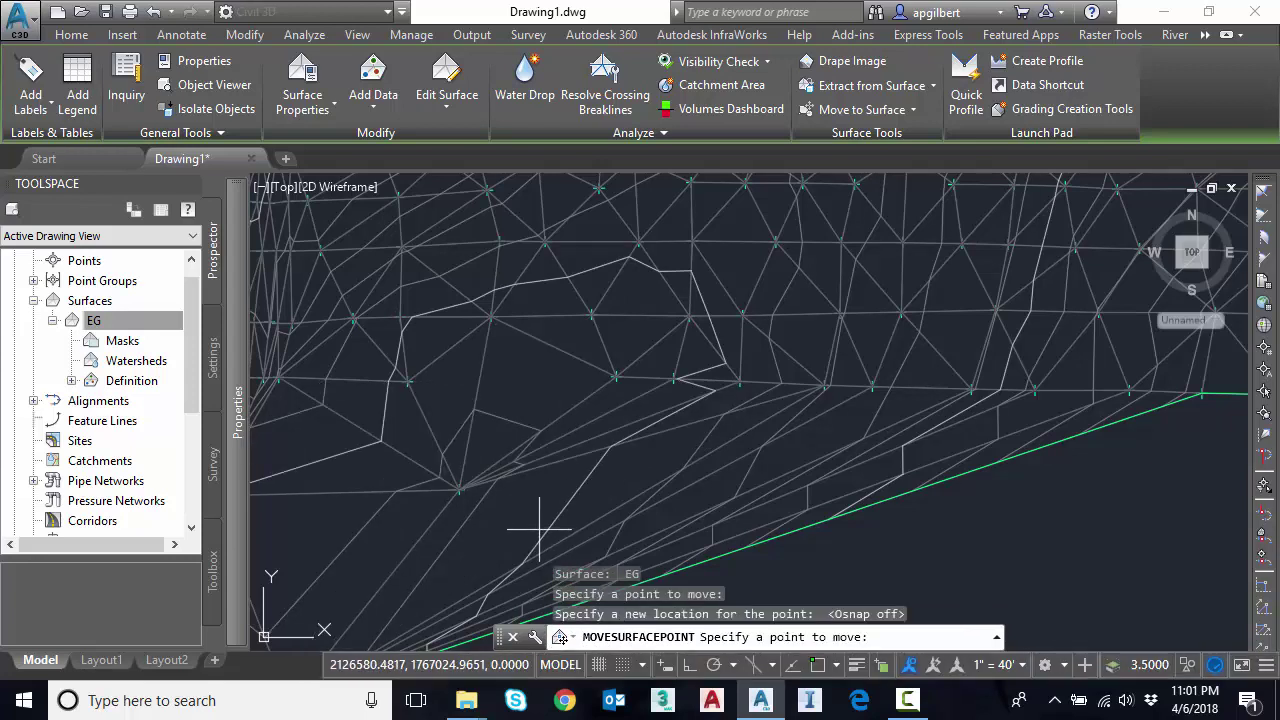
key(Escape)
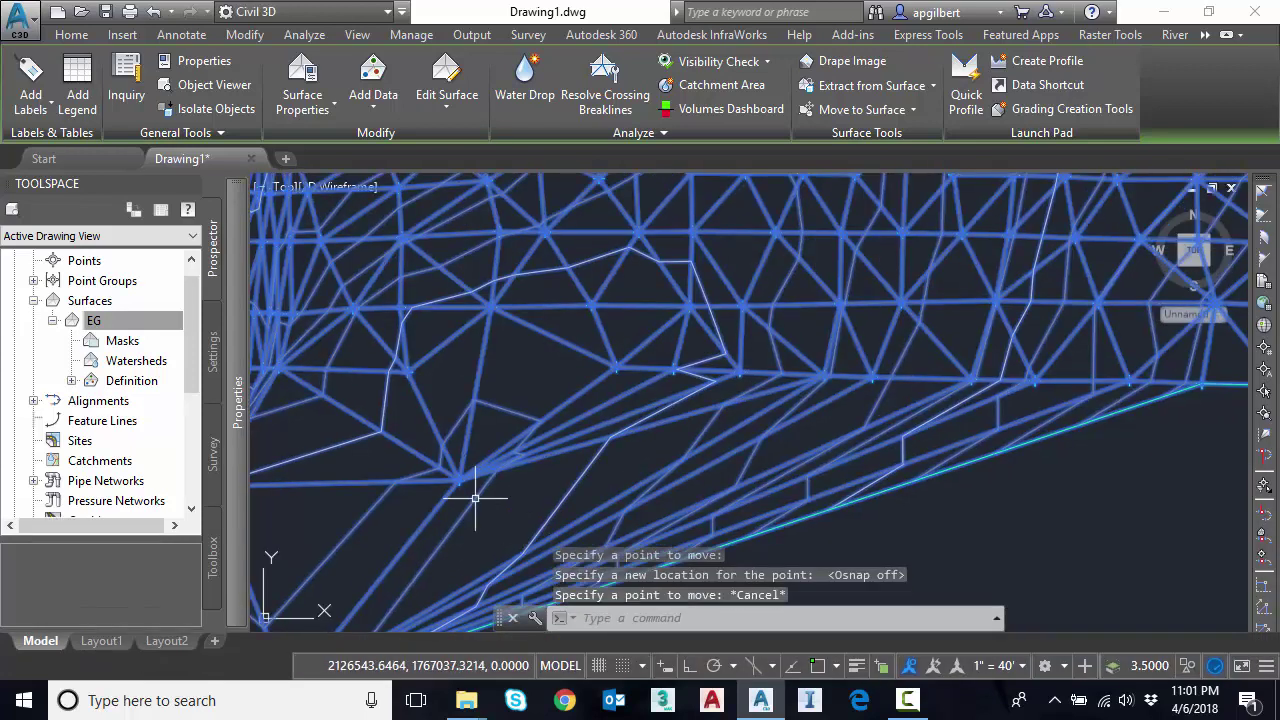
key(Escape)
middle_drag(454, 506, 489, 503)
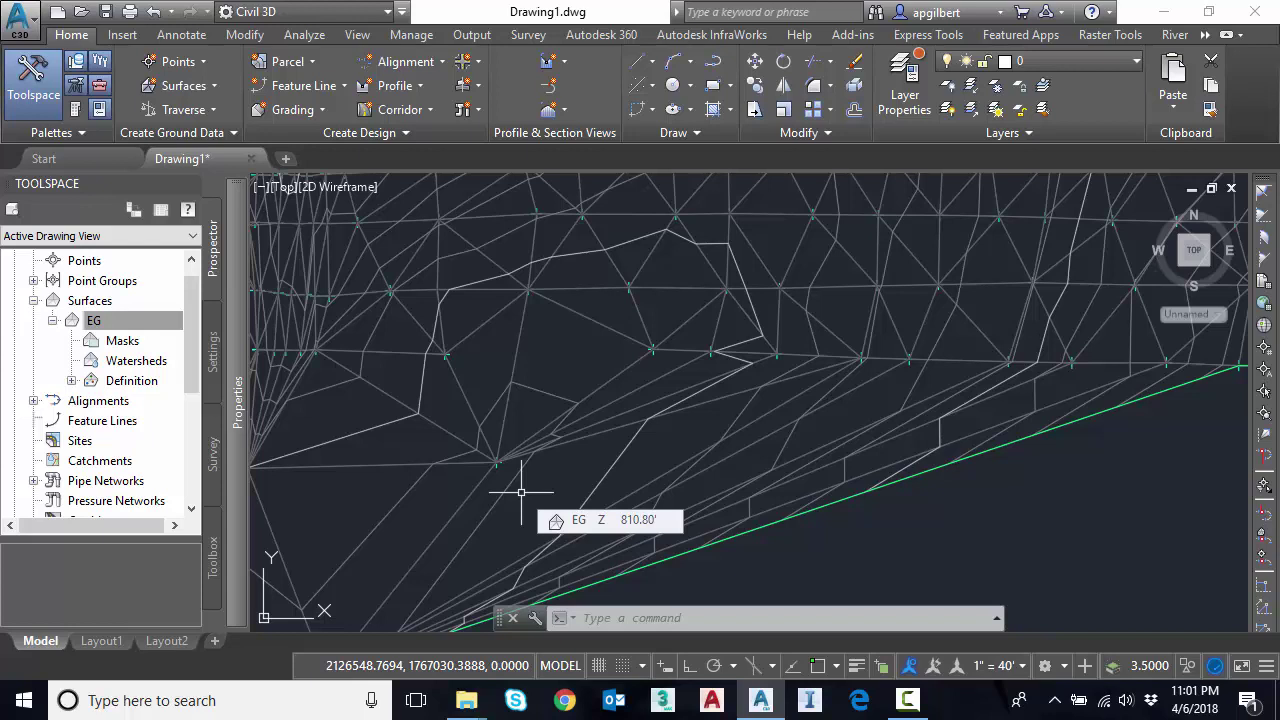
scroll(522, 490, down, 2)
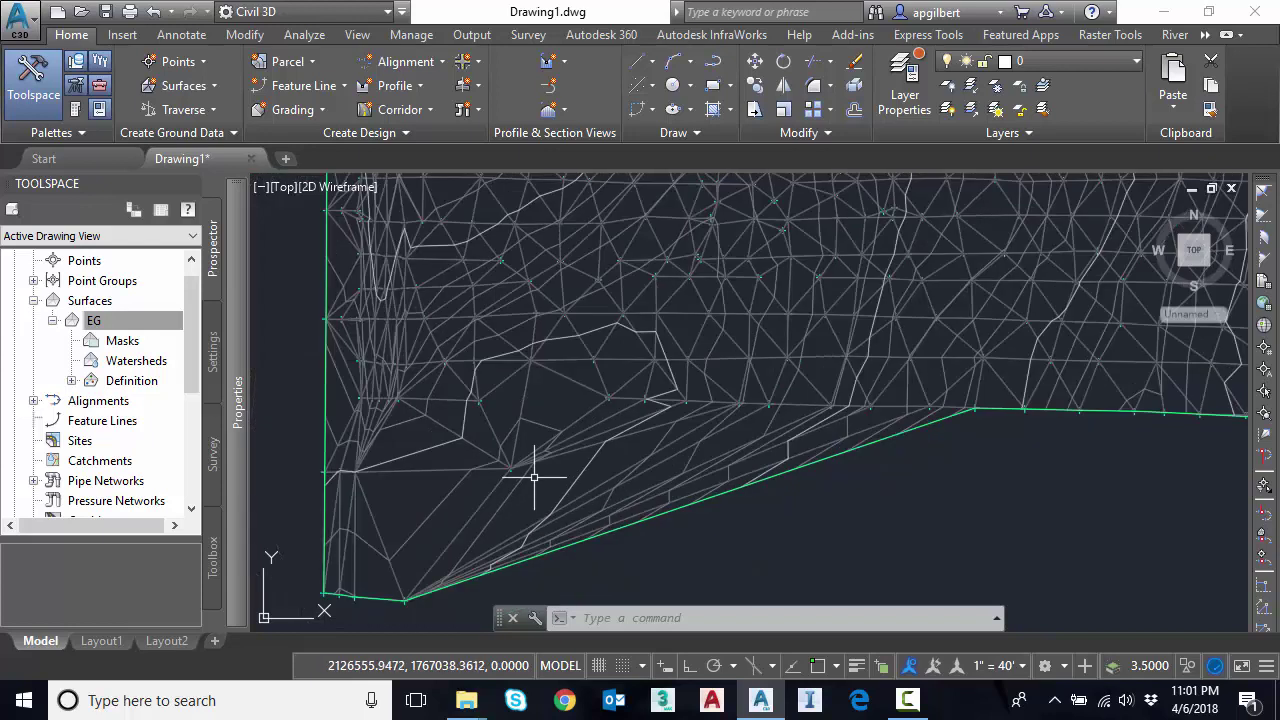
scroll(530, 503, up, 2)
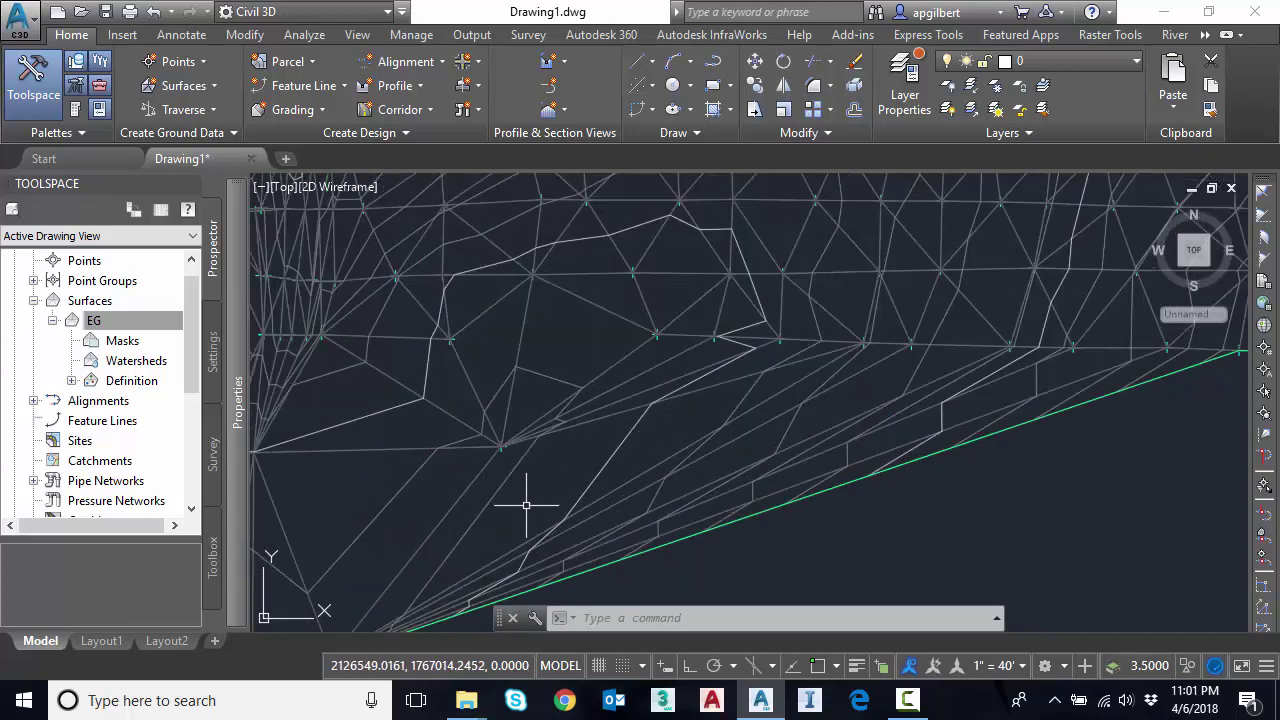
mouse_move(532, 508)
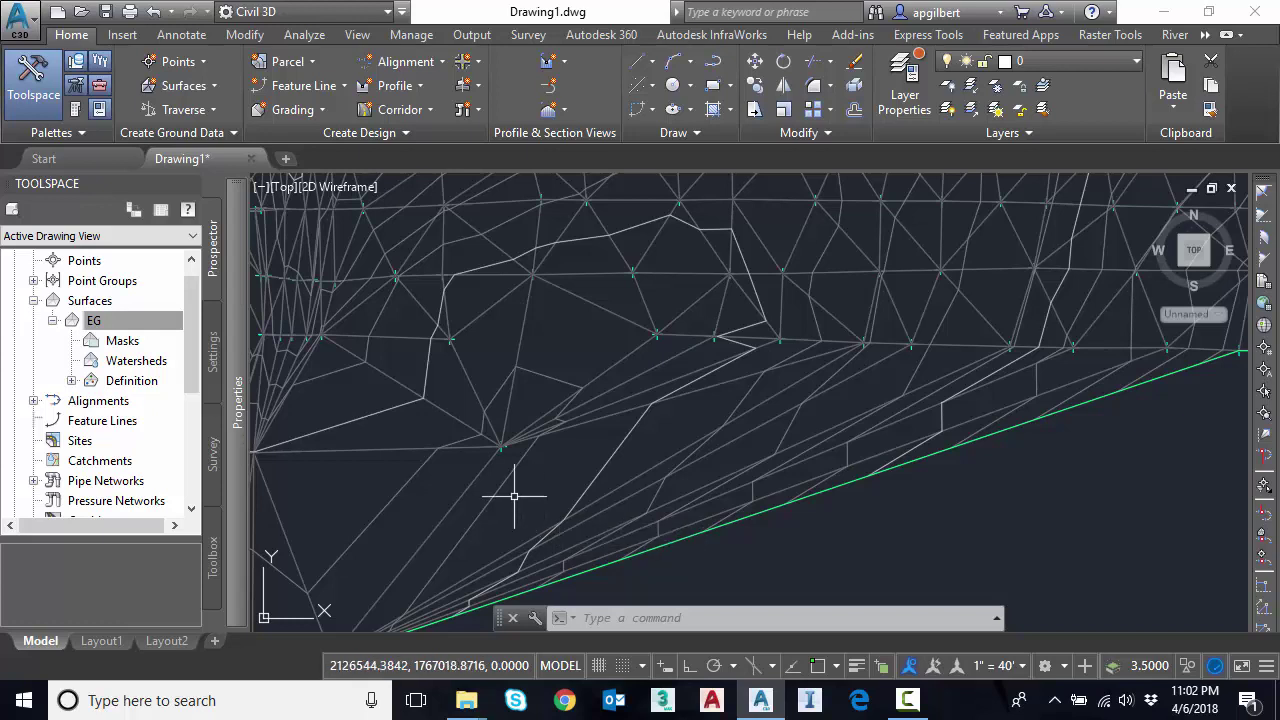
scroll(601, 470, down, 3)
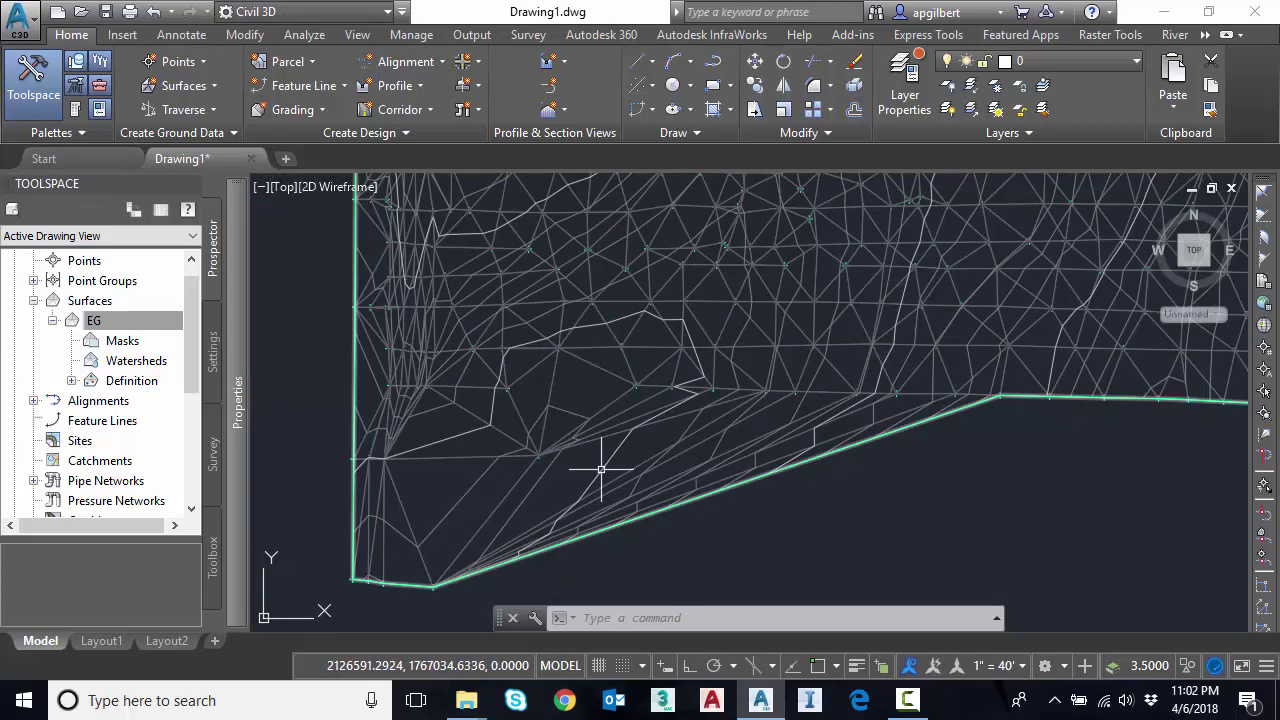
click(133, 320)
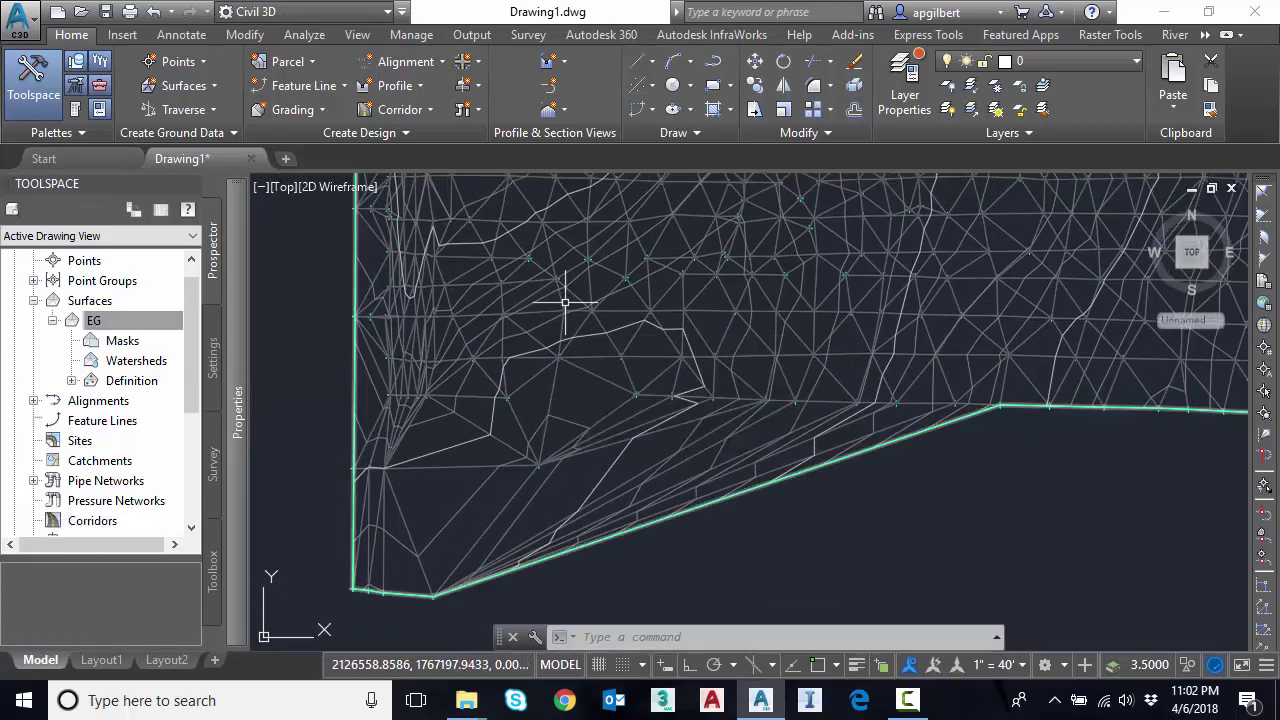
Edit EG's surface style to hide triangles and major and minor contours while showing the border
click(551, 291)
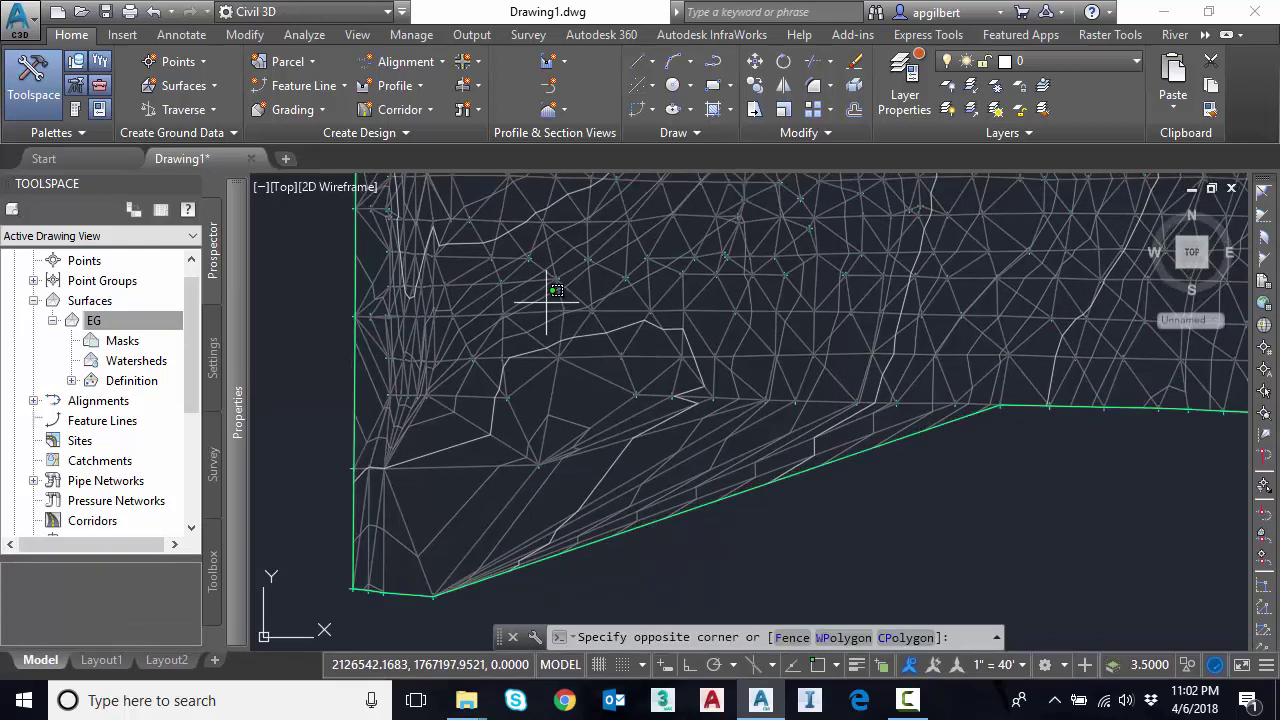
click(527, 305)
click(302, 104)
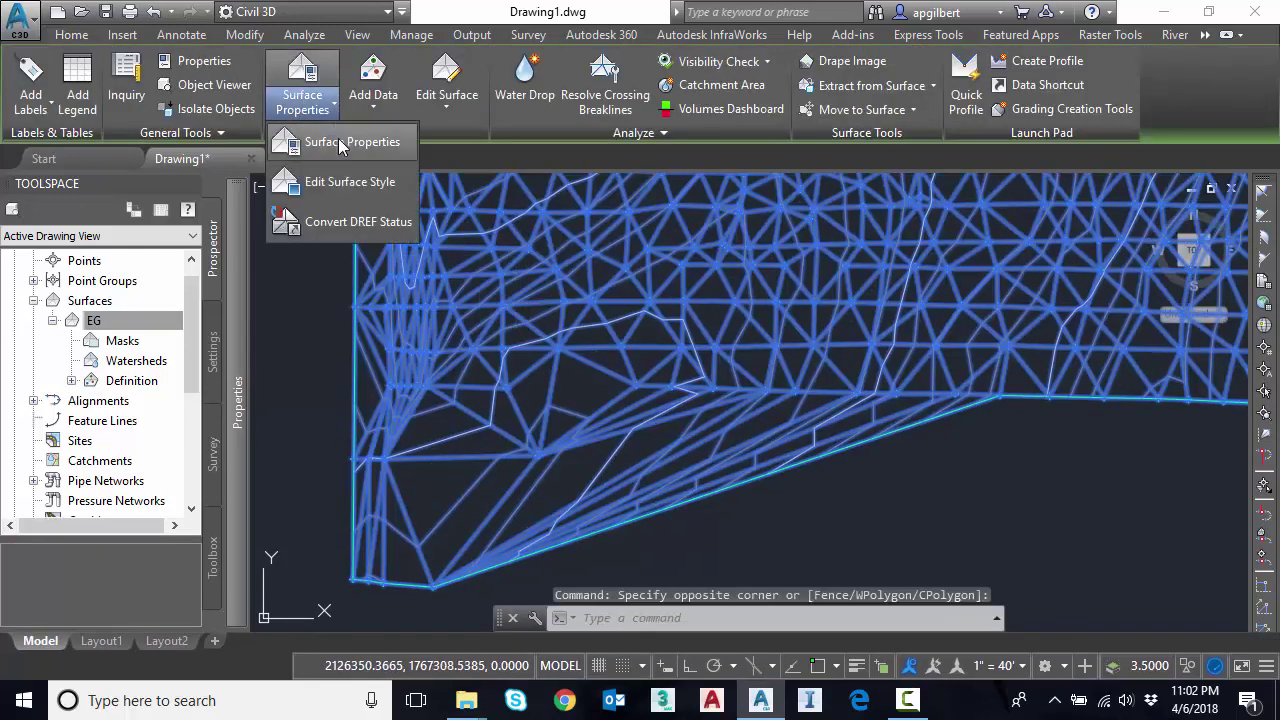
click(347, 187)
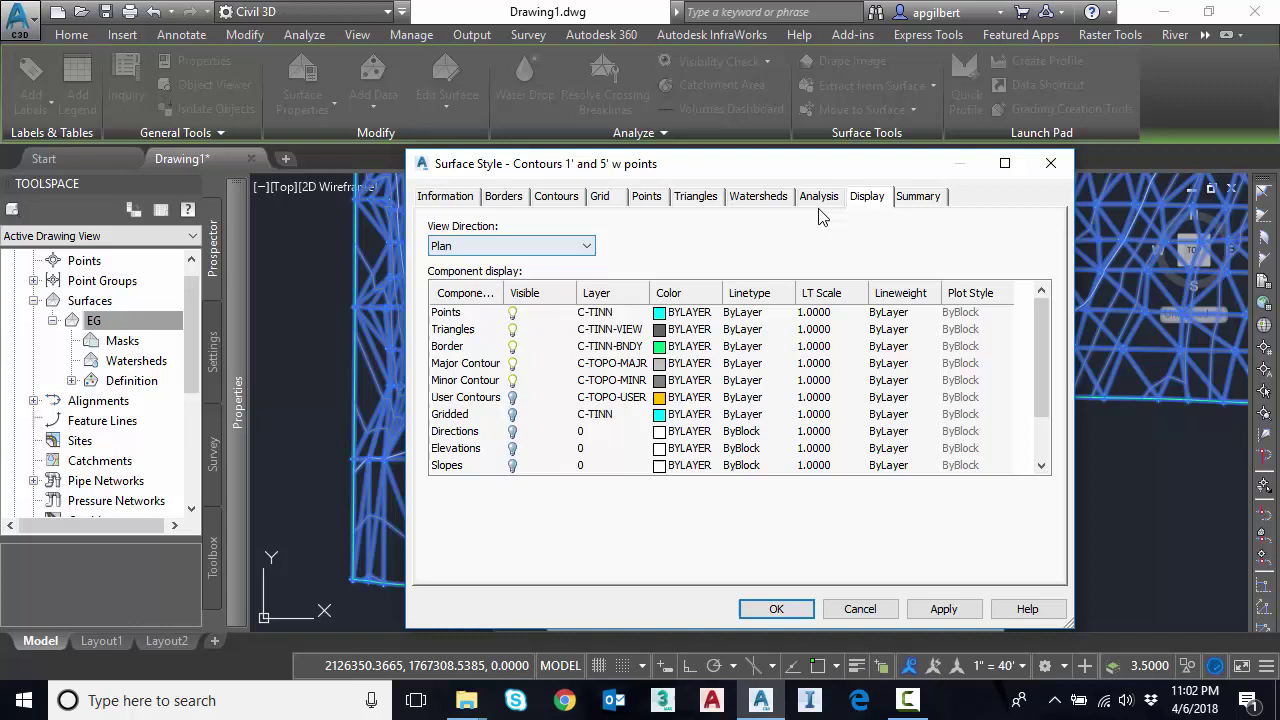
click(512, 330)
click(512, 346)
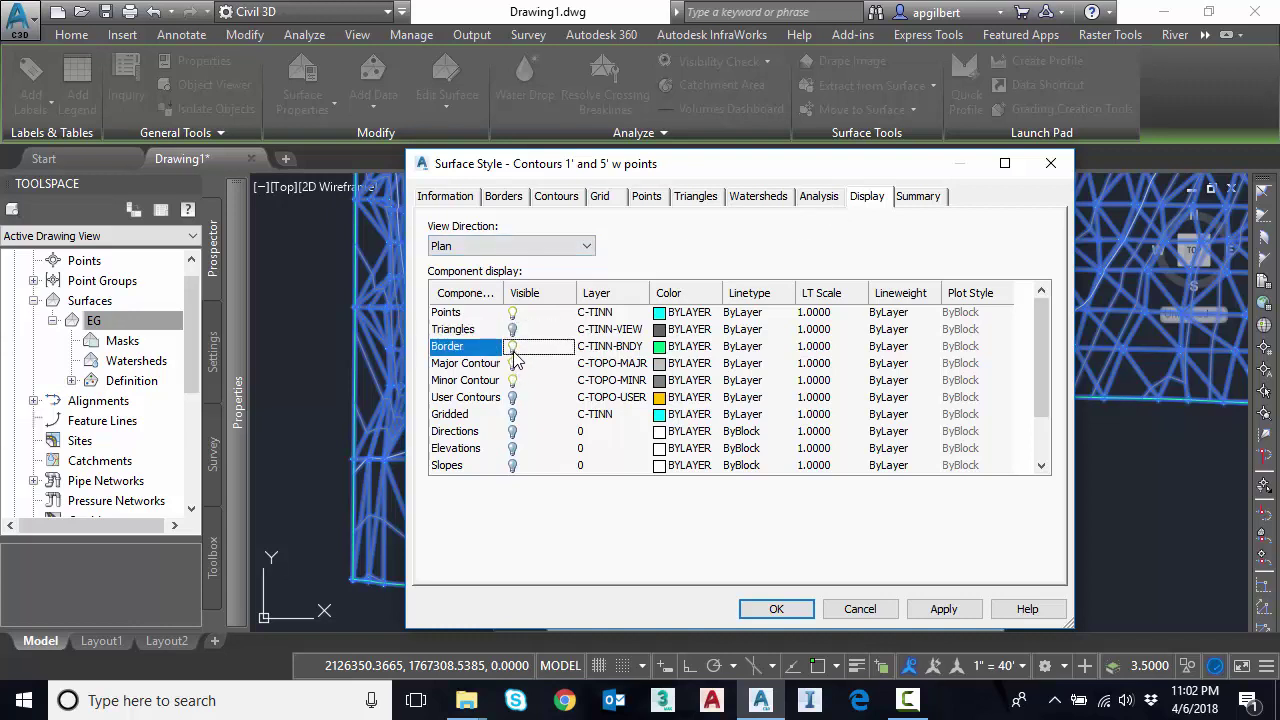
click(512, 363)
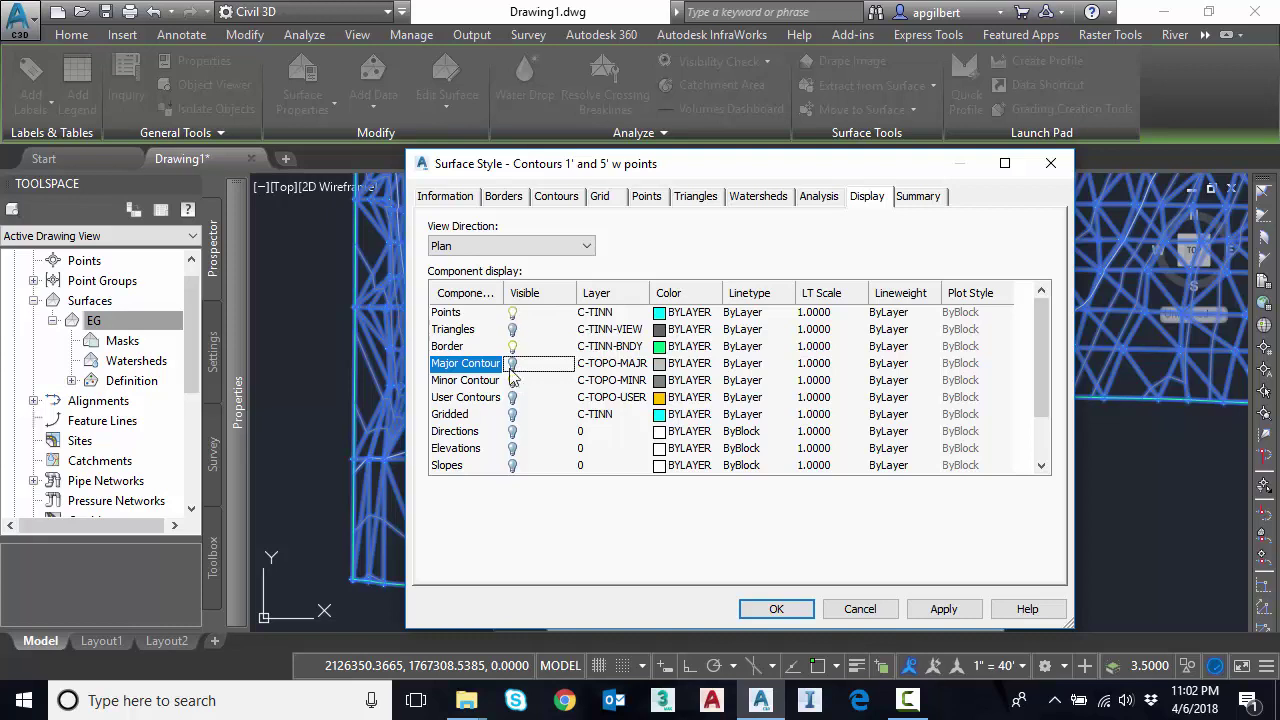
click(512, 380)
click(753, 607)
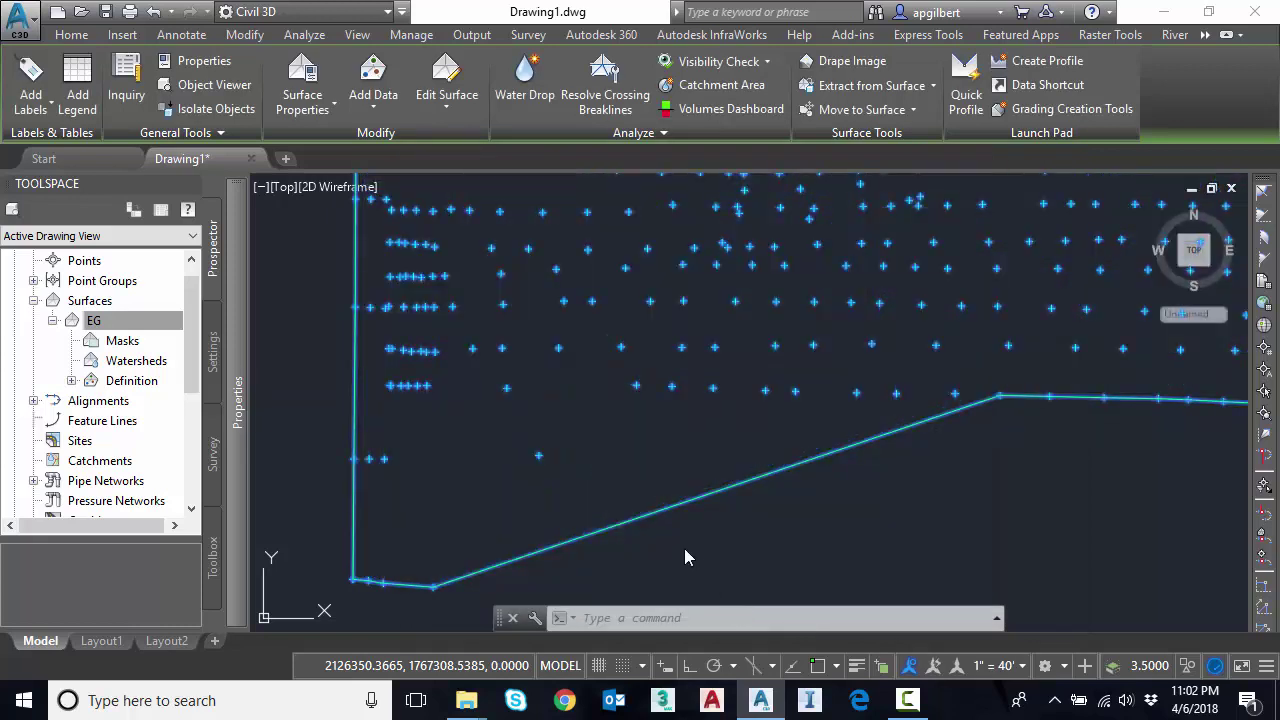
Clear the selection and reselect the EG surface
scroll(709, 466, down, 4)
scroll(709, 466, up, 2)
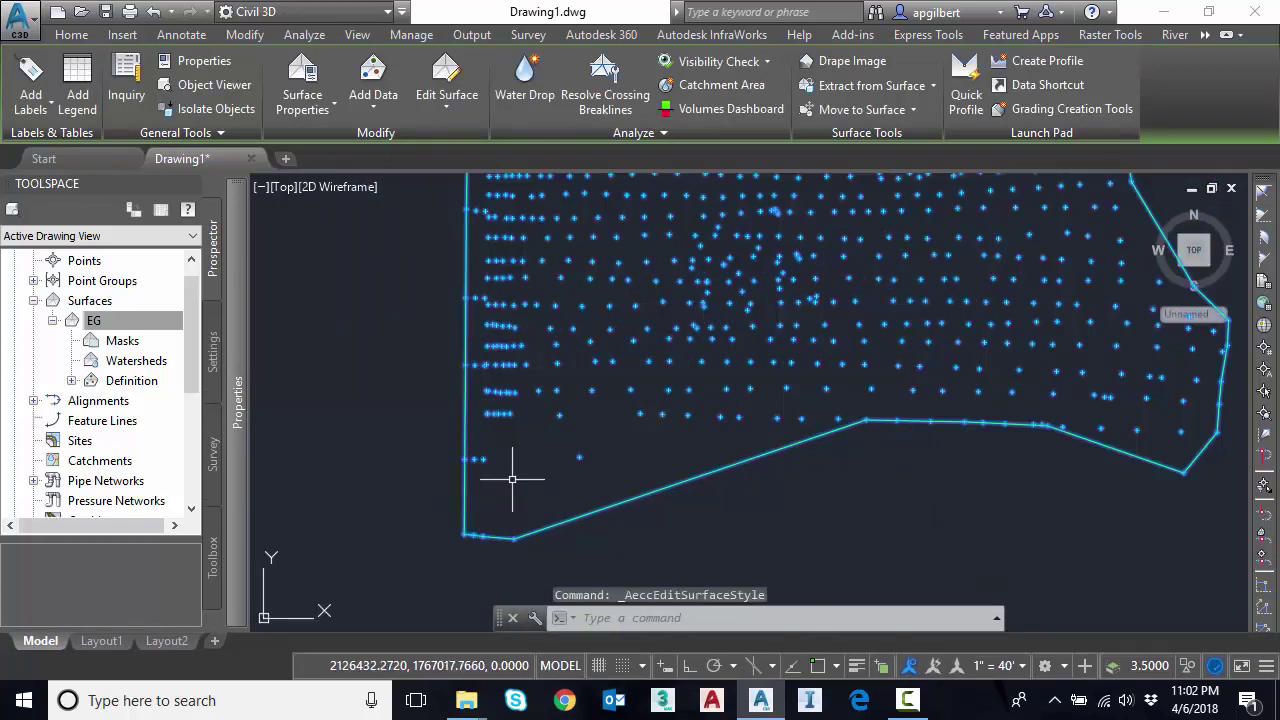
scroll(512, 479, up, 2)
key(Escape)
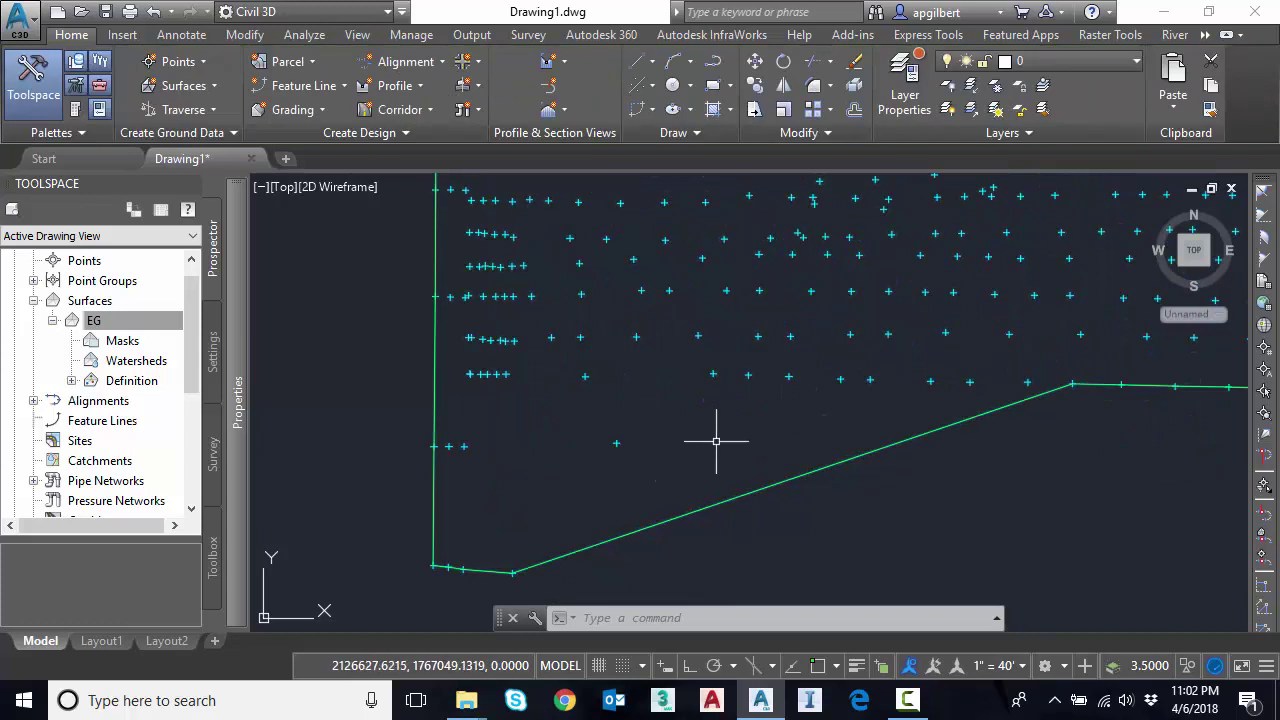
key(Escape)
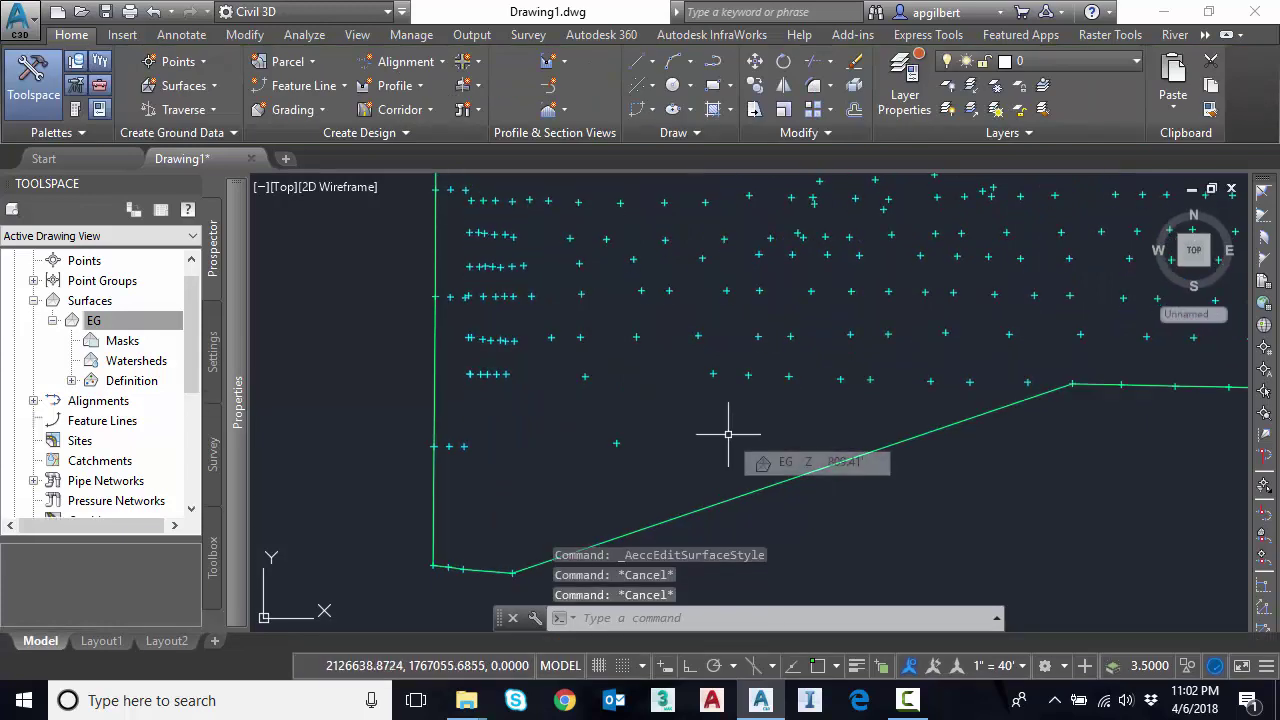
click(714, 372)
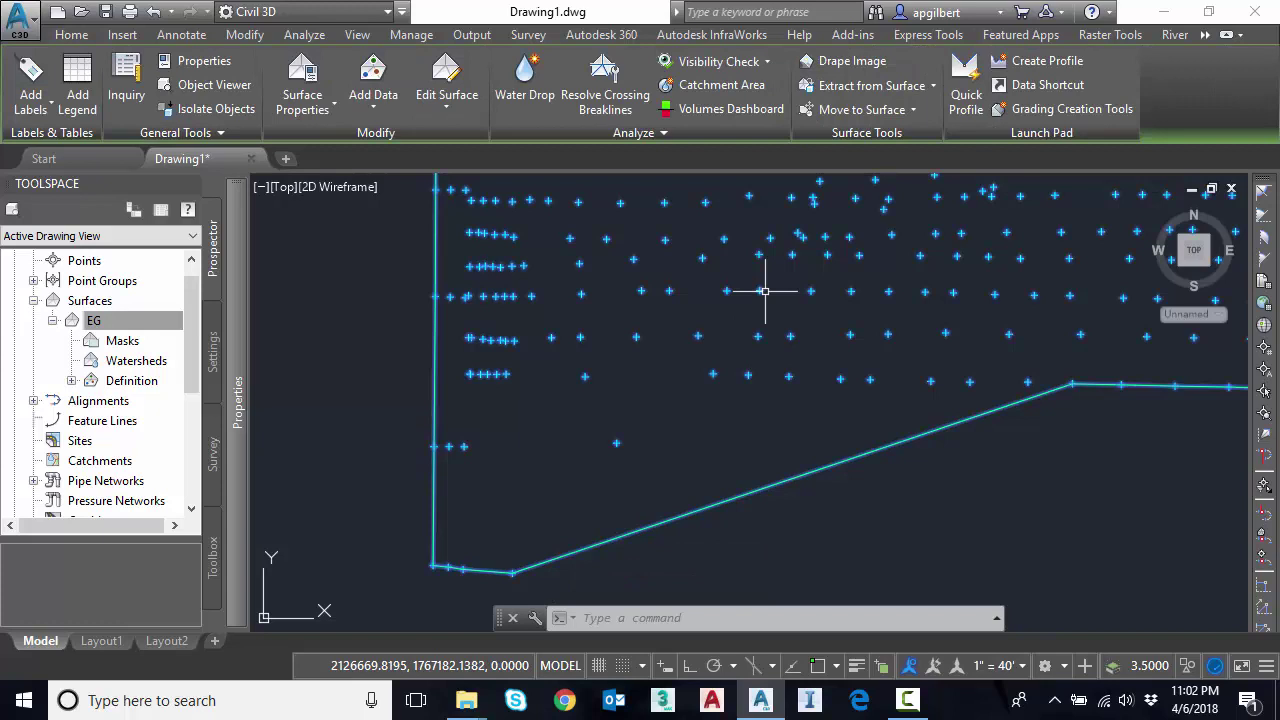
Extract all EG surface points into the drawing with Border unchecked
click(891, 87)
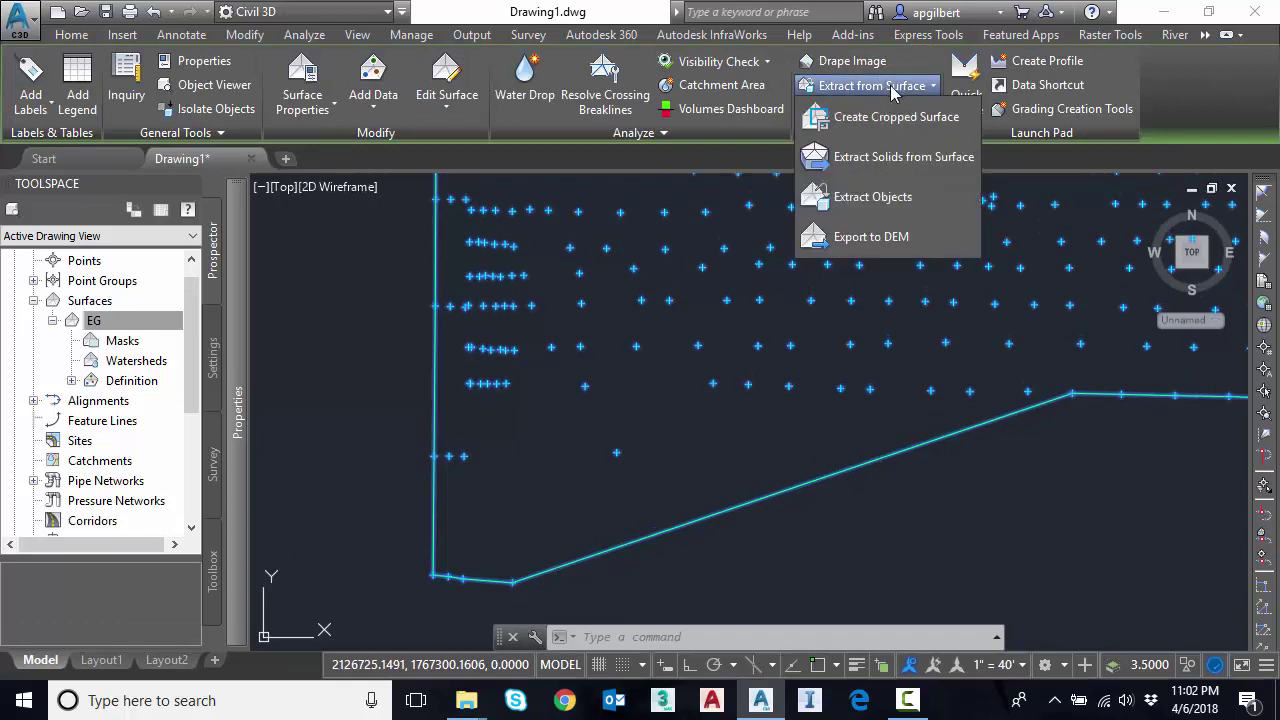
click(856, 200)
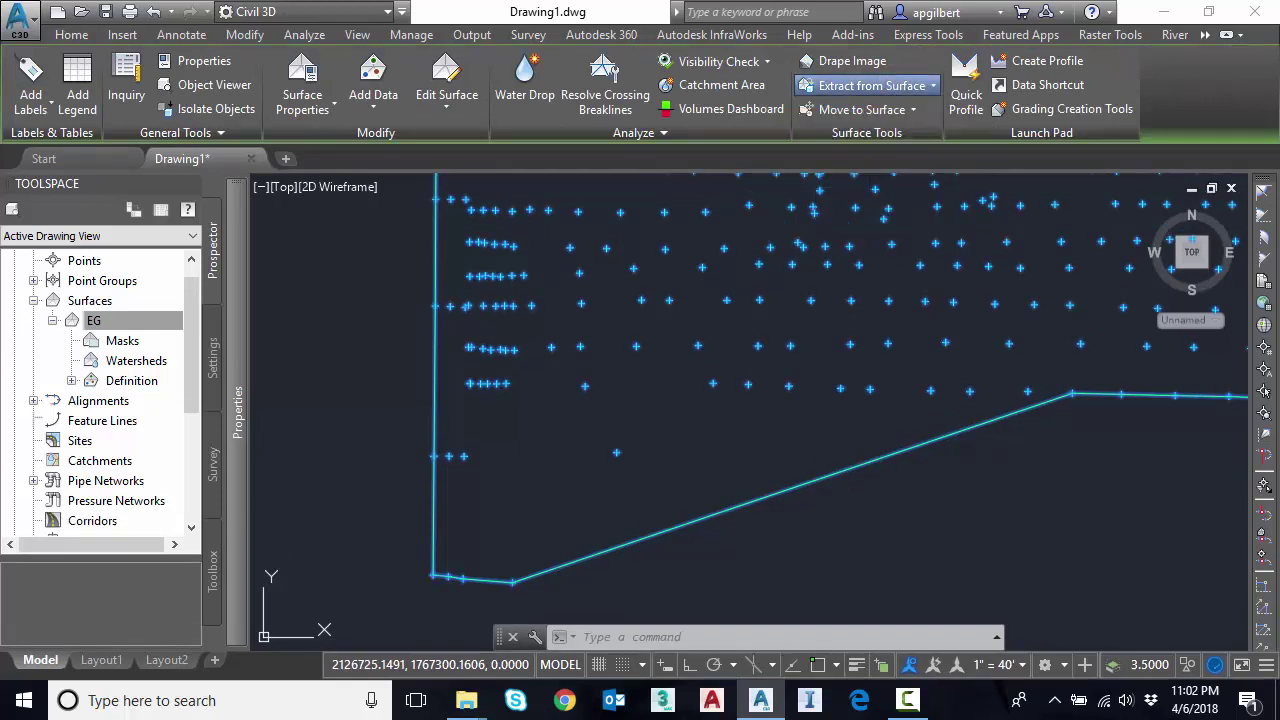
drag(913, 394, 893, 141)
click(768, 213)
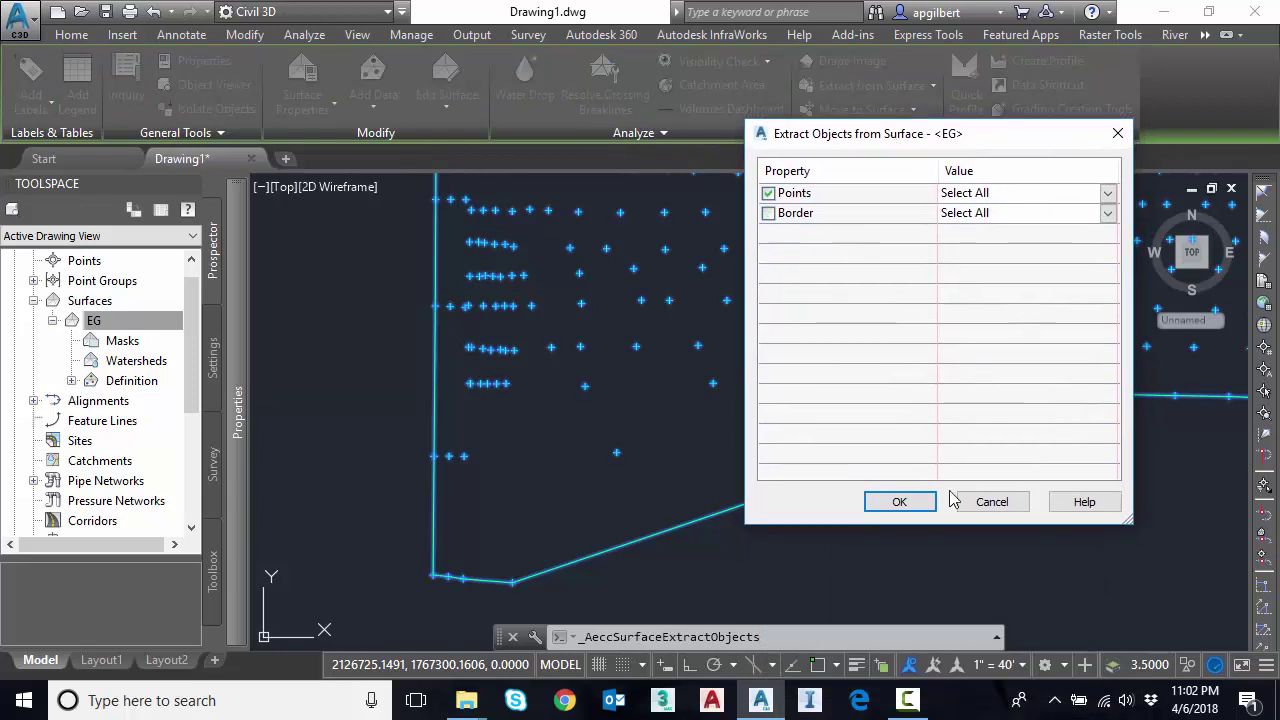
click(899, 503)
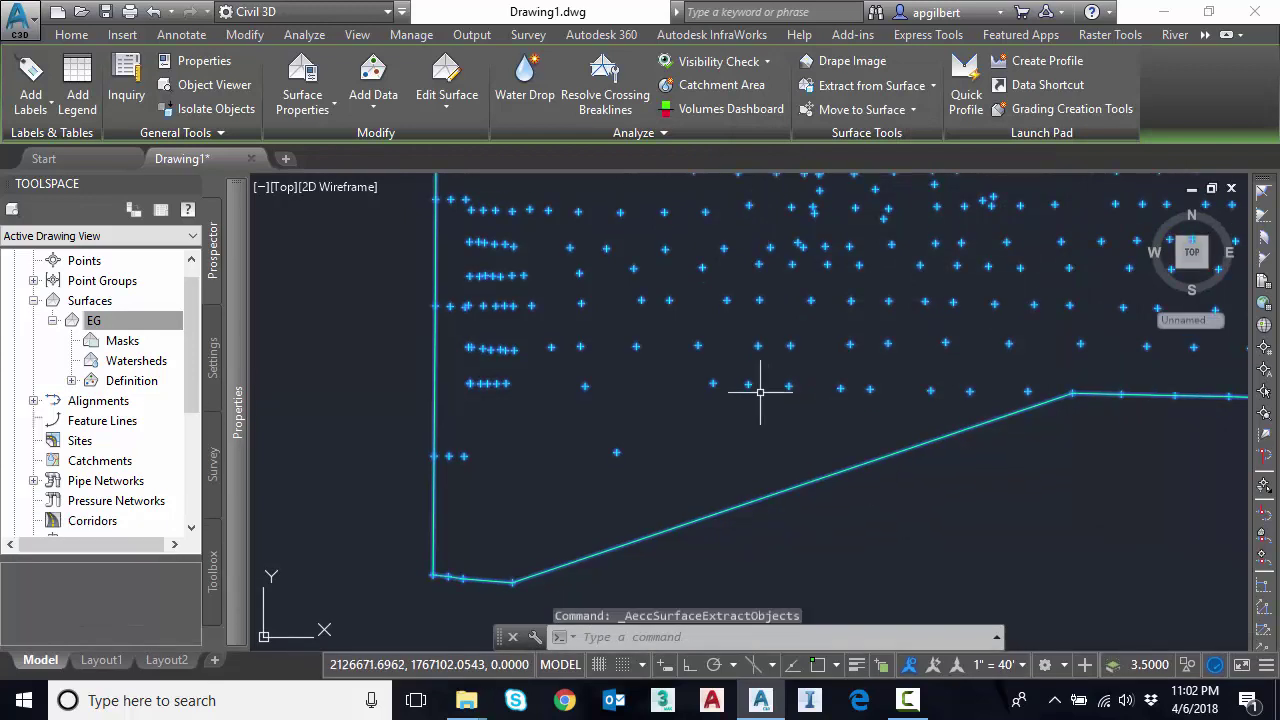
Set EG's surface style to _No Display and clear the selection
click(93, 320)
right_click(93, 320)
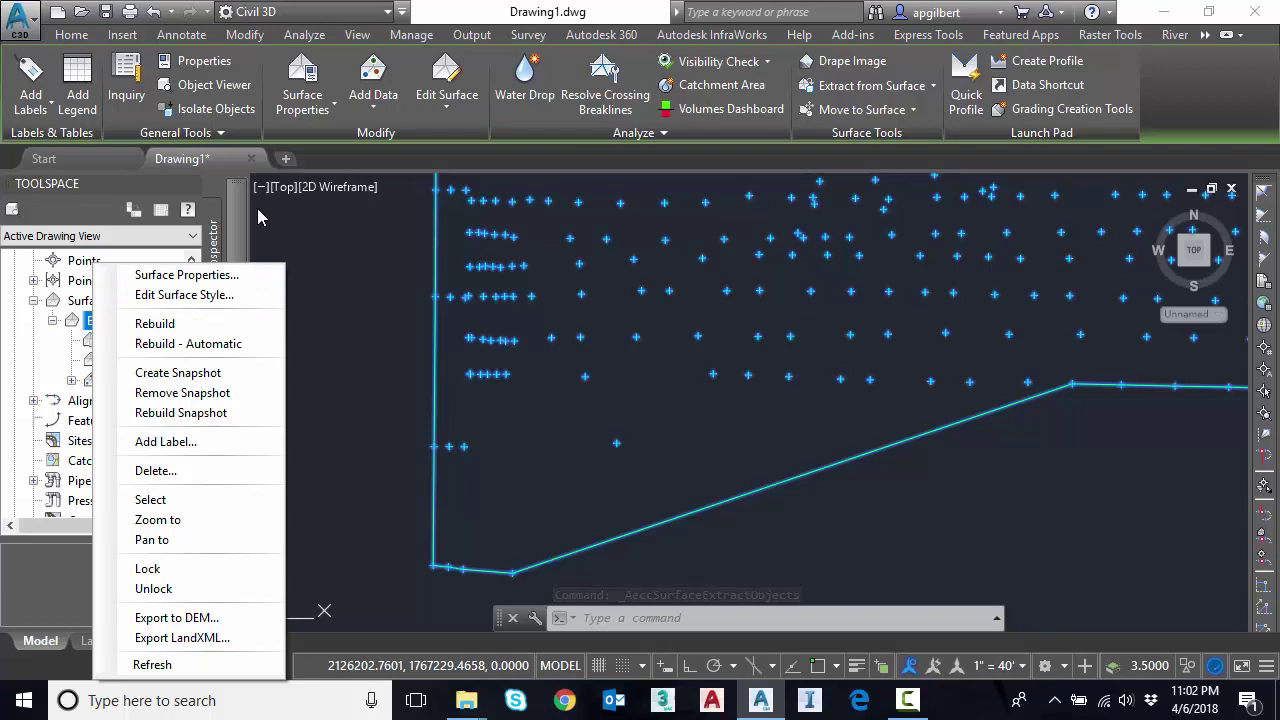
click(318, 90)
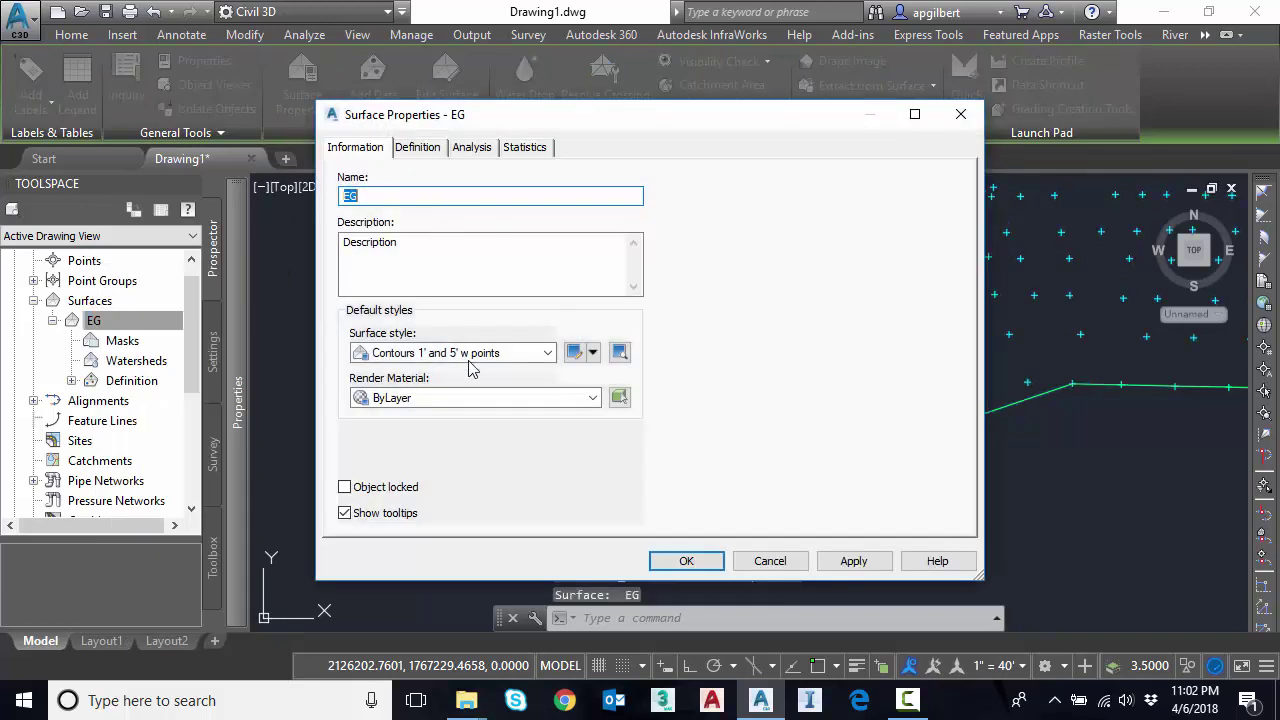
click(473, 354)
click(405, 371)
click(686, 560)
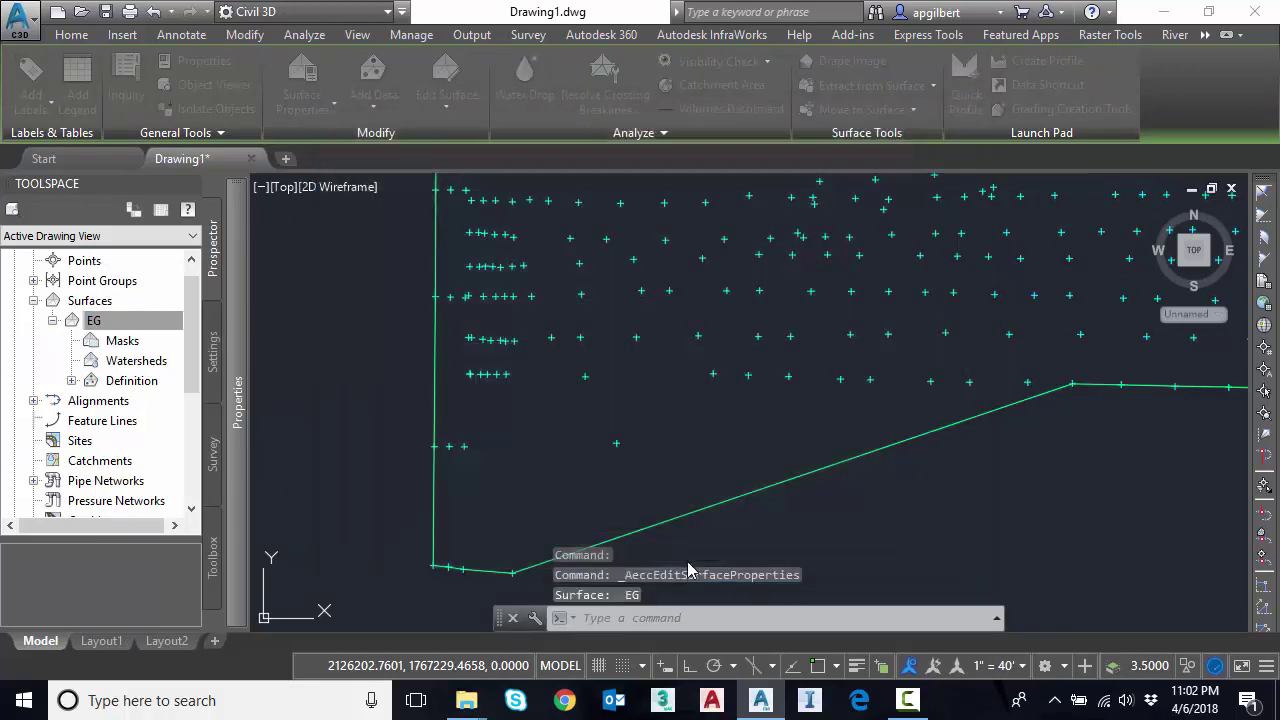
key(Escape)
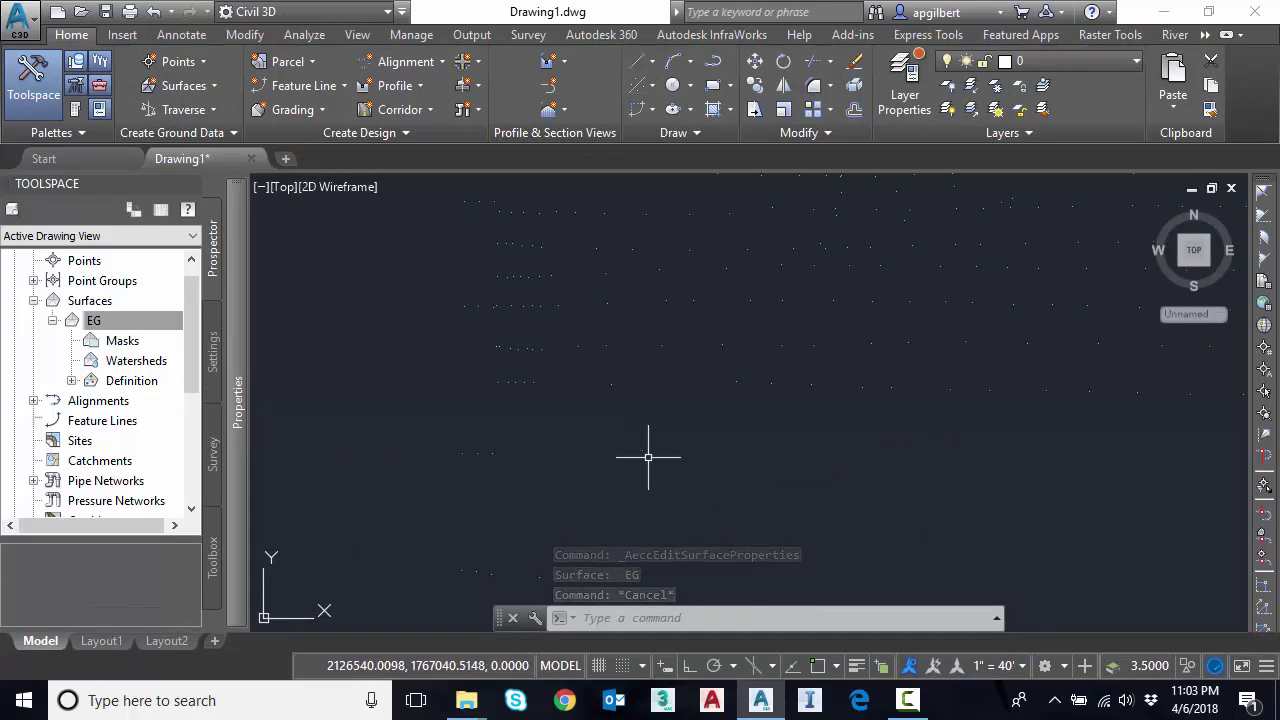
Use DDPTYPE to display the points as circles, then zoom out to show the cluster
click(721, 636)
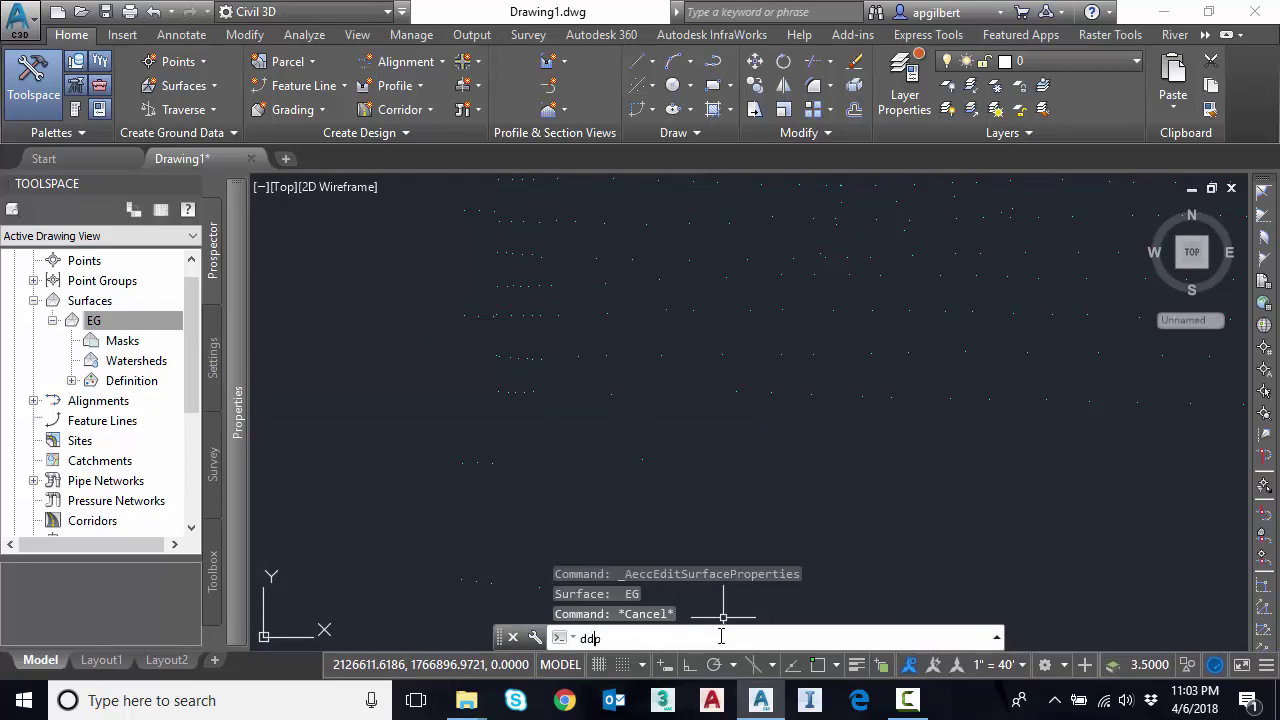
text(ddpt)
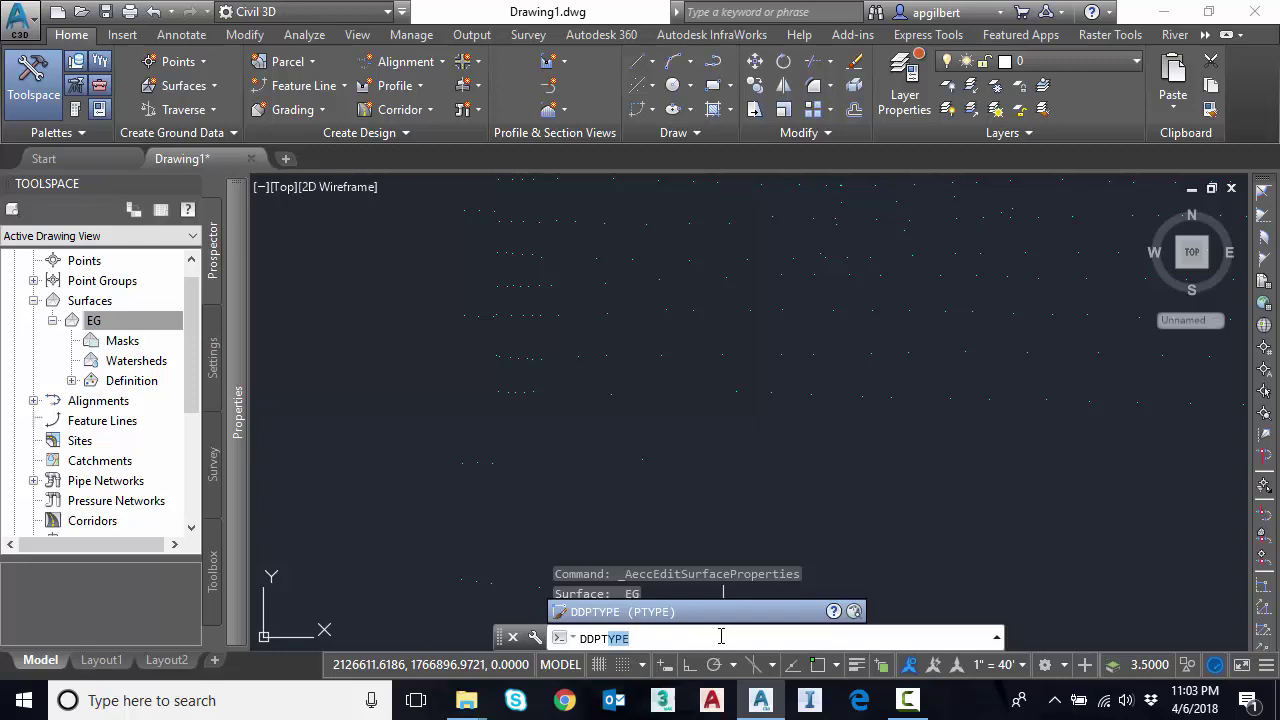
key(Return)
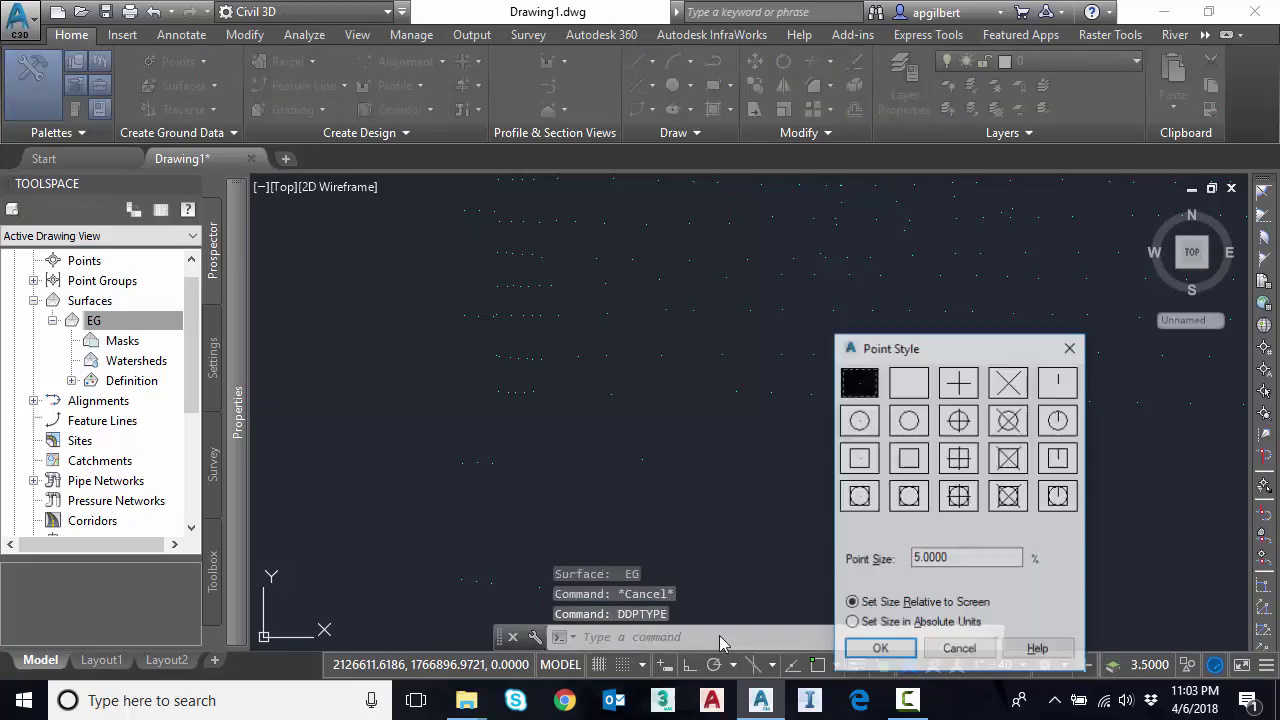
click(912, 424)
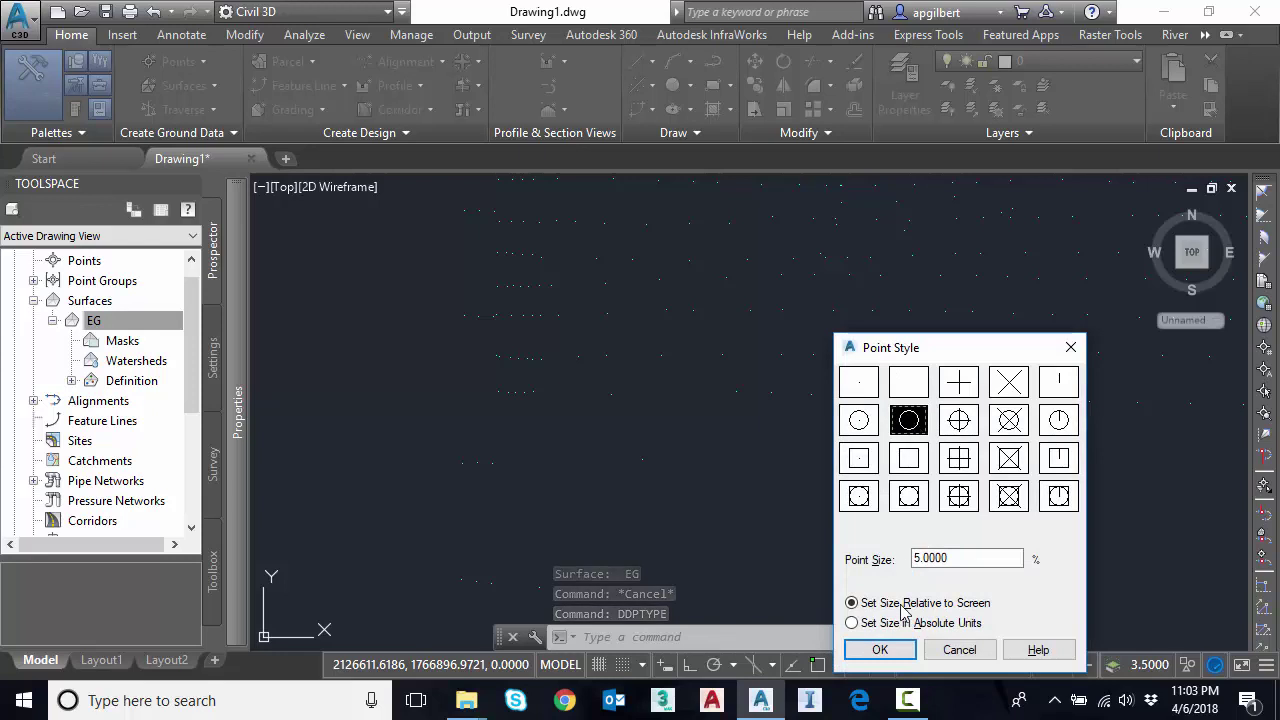
click(889, 658)
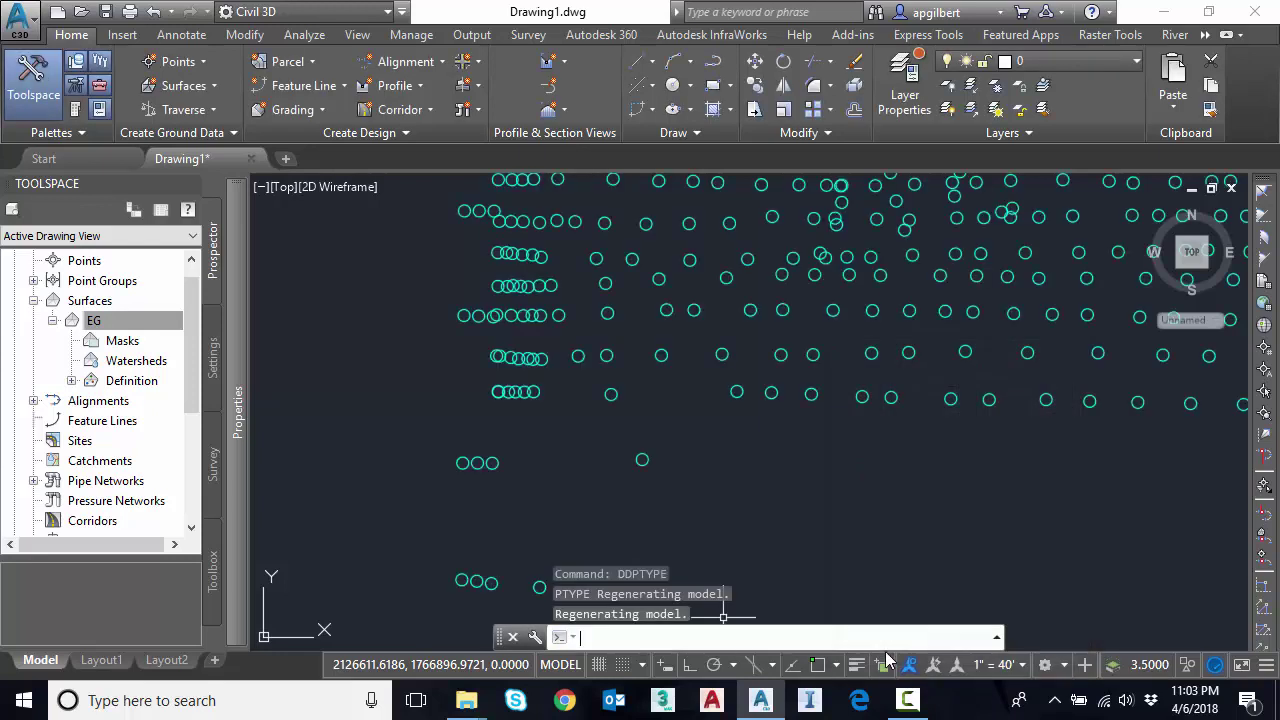
scroll(728, 516, down, 4)
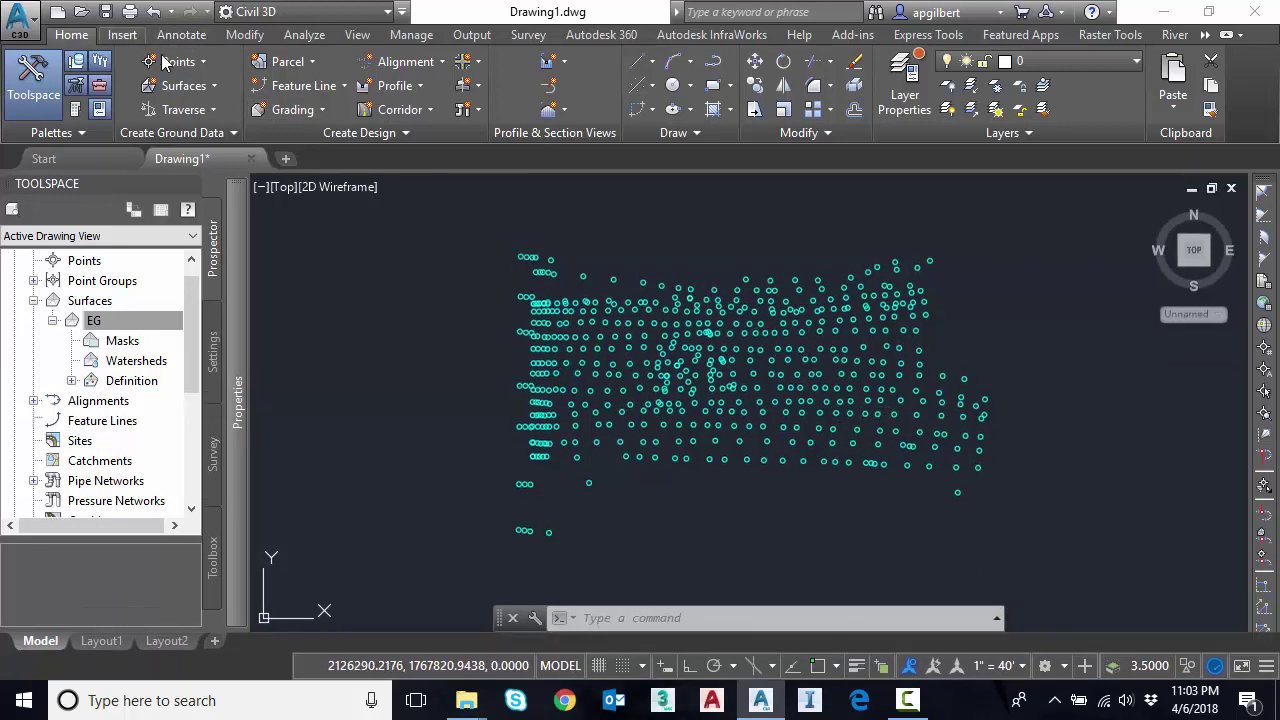
Open Point Creation Tools and set Prompt For Elevations and Descriptions to Automatic
click(200, 62)
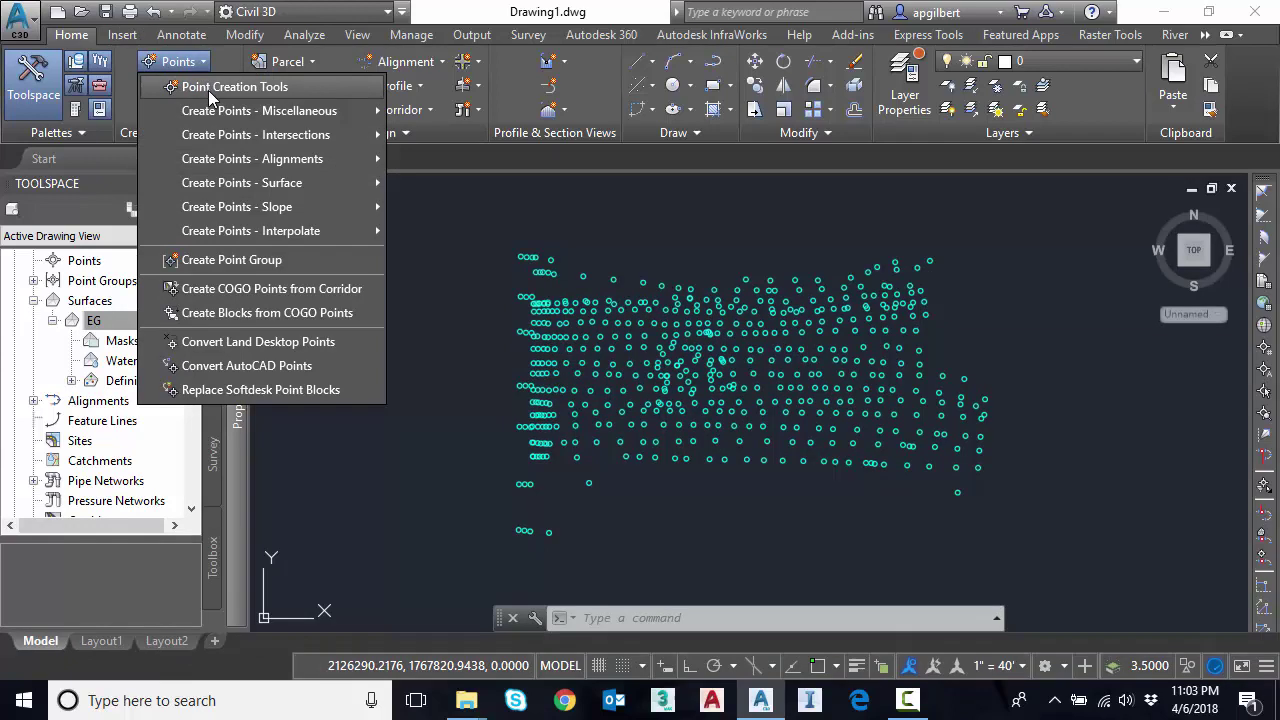
click(208, 88)
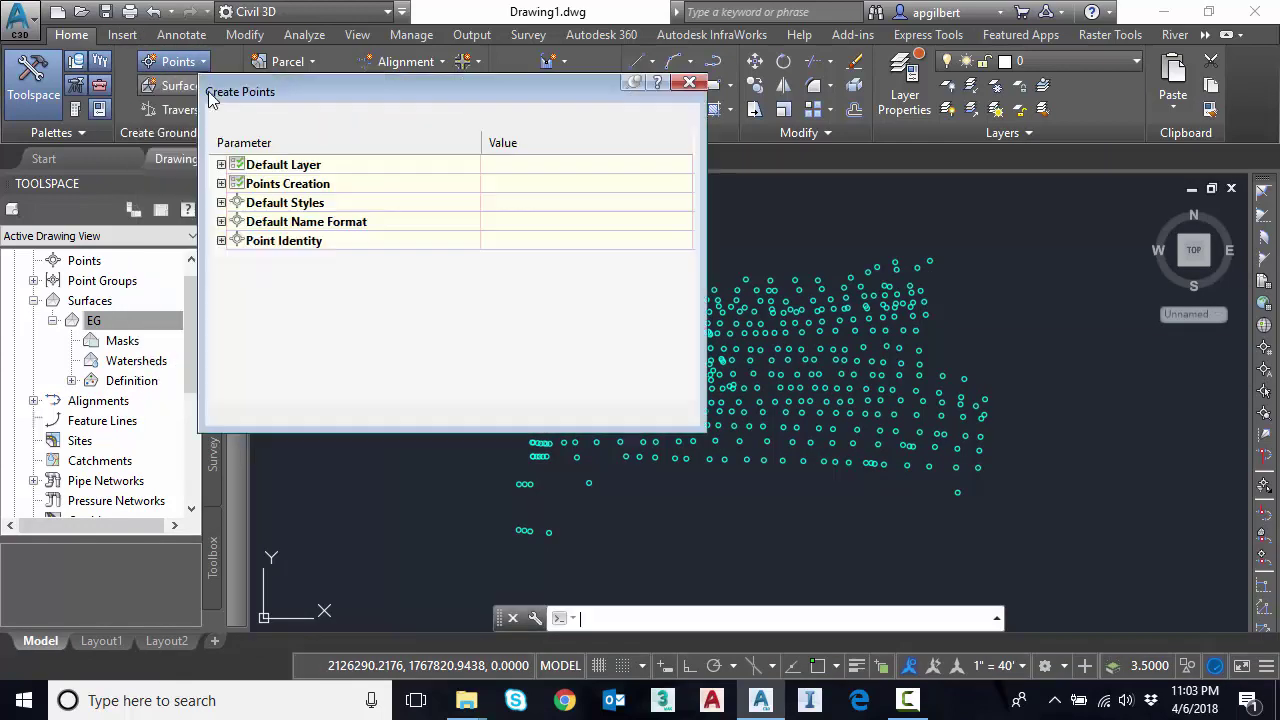
click(221, 184)
click(534, 261)
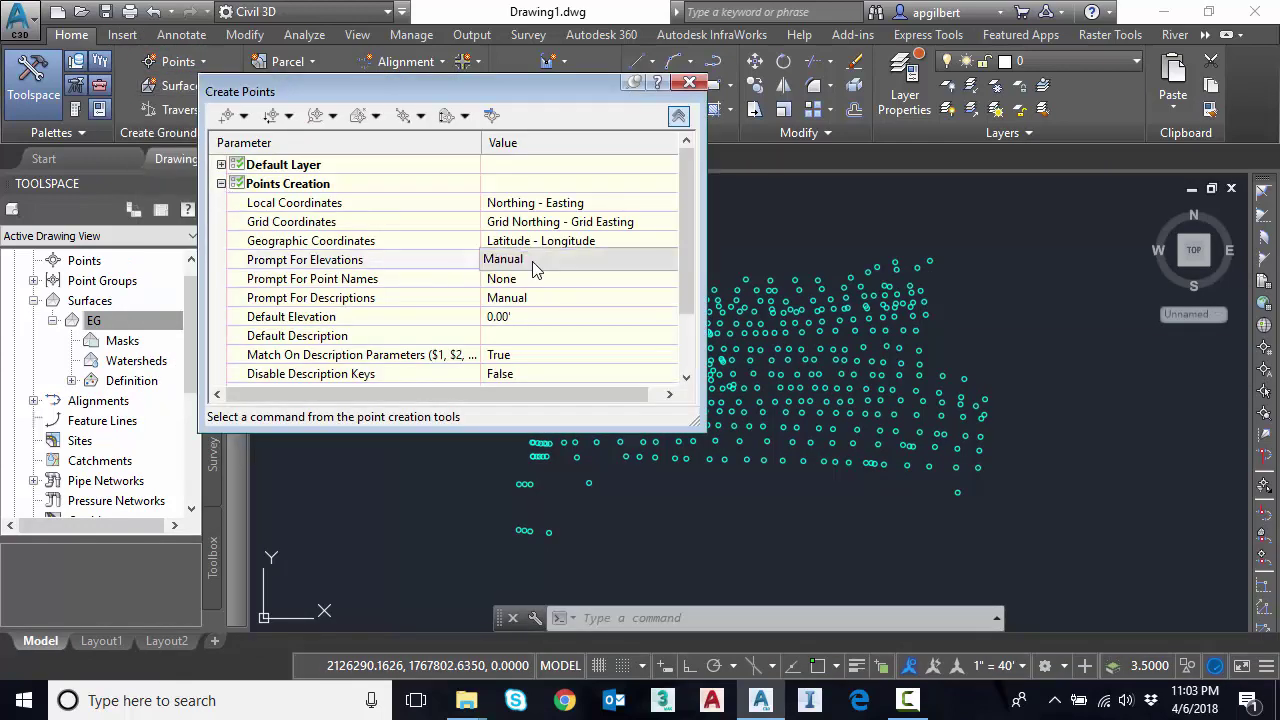
click(532, 262)
click(540, 280)
click(533, 298)
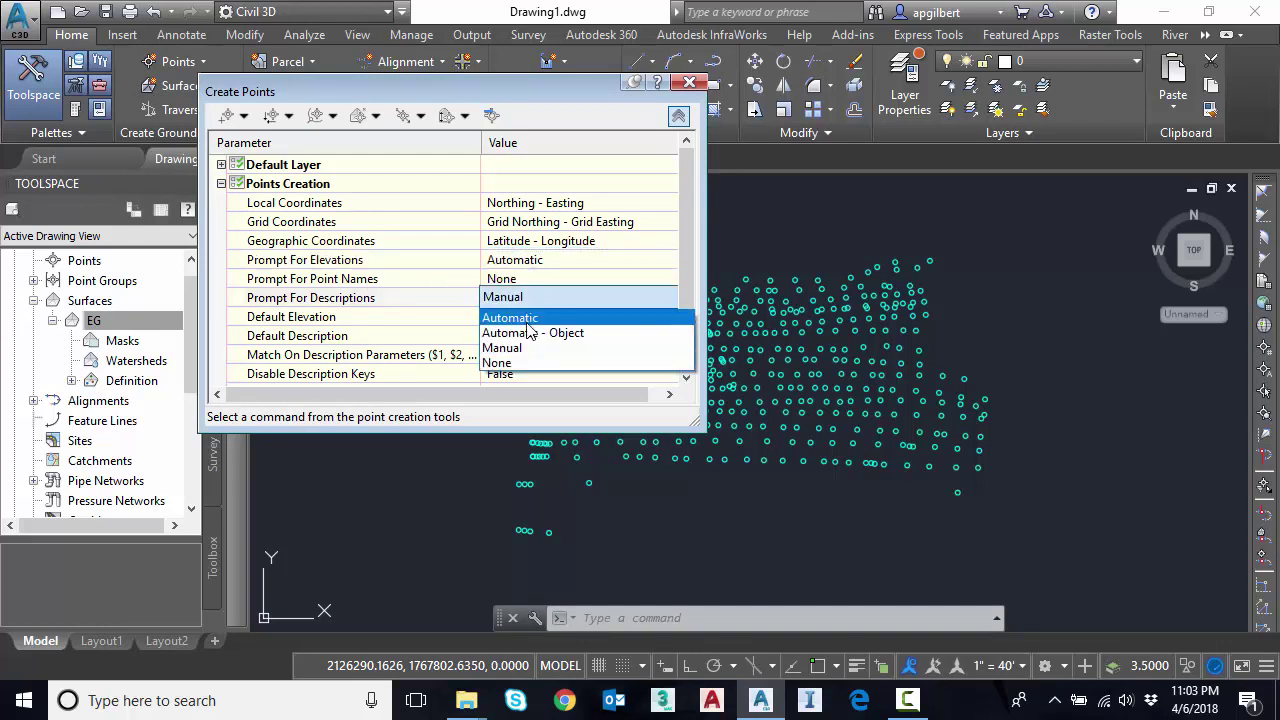
click(530, 316)
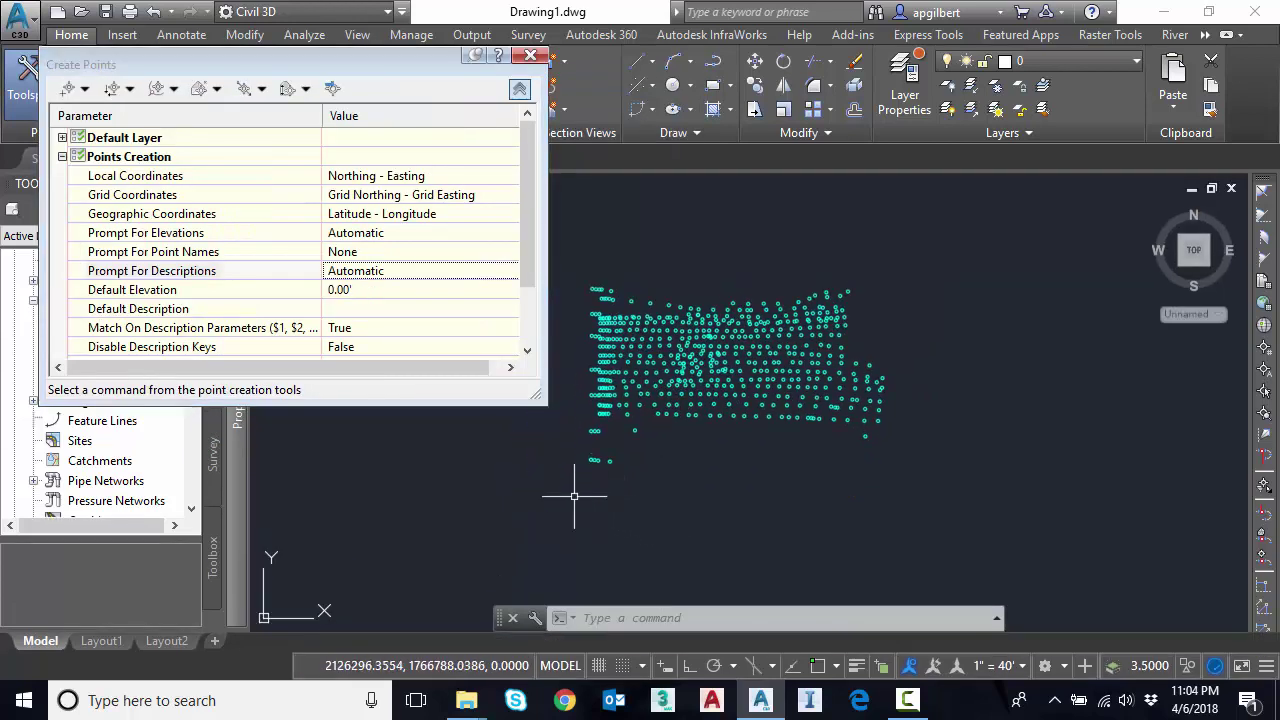
Select all points similar to one drawing point, then clear the selection
click(634, 429)
right_click(680, 451)
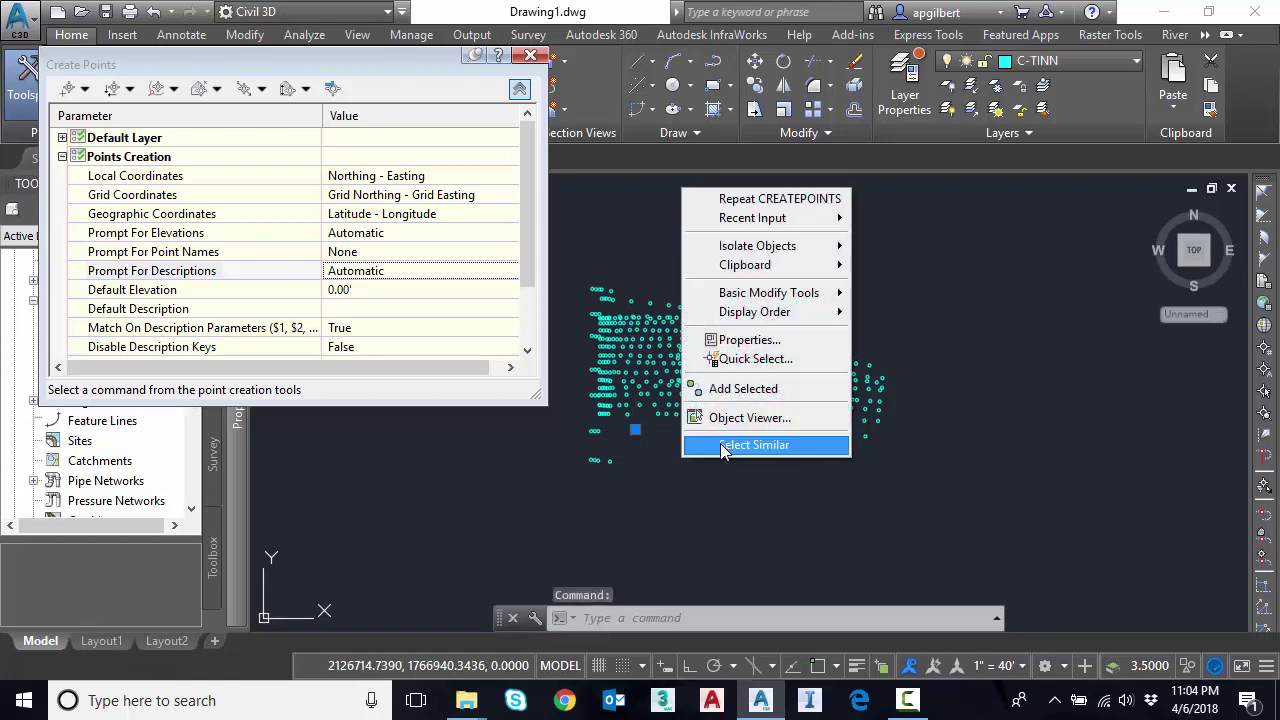
click(722, 443)
key(Escape)
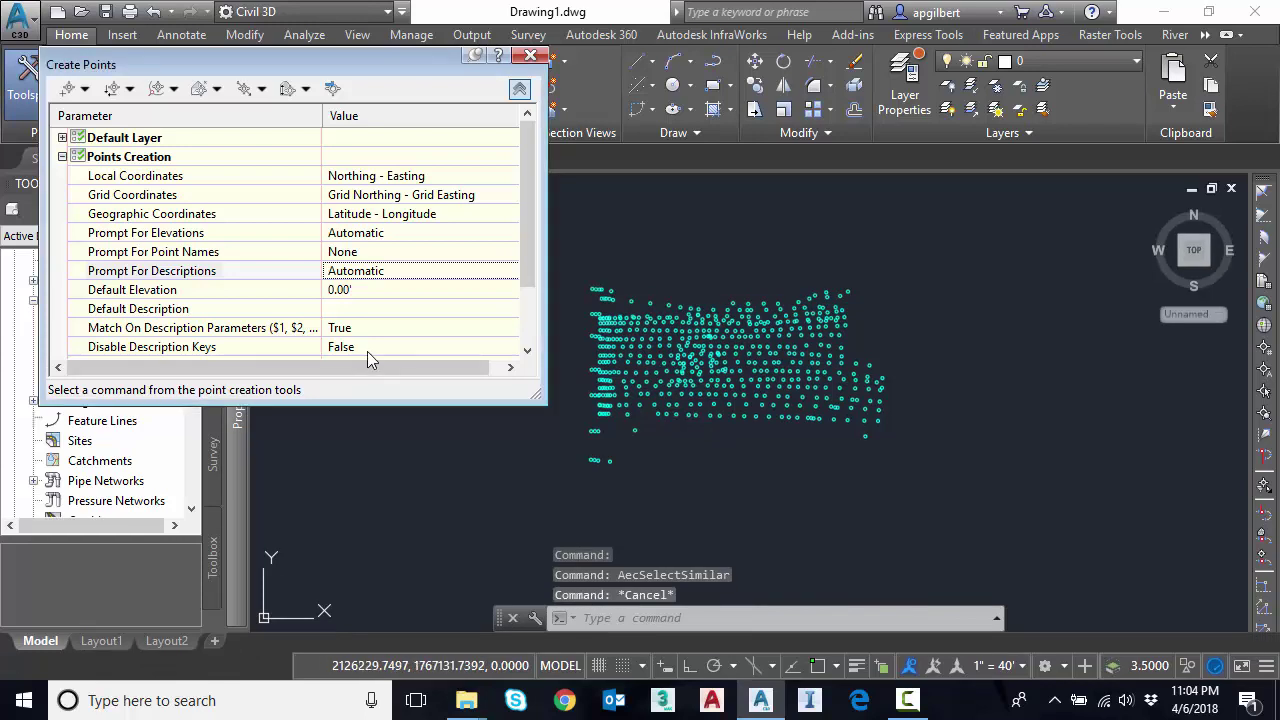
Convert the 520 AutoCAD points to COGO points and close the point creation tools
click(84, 90)
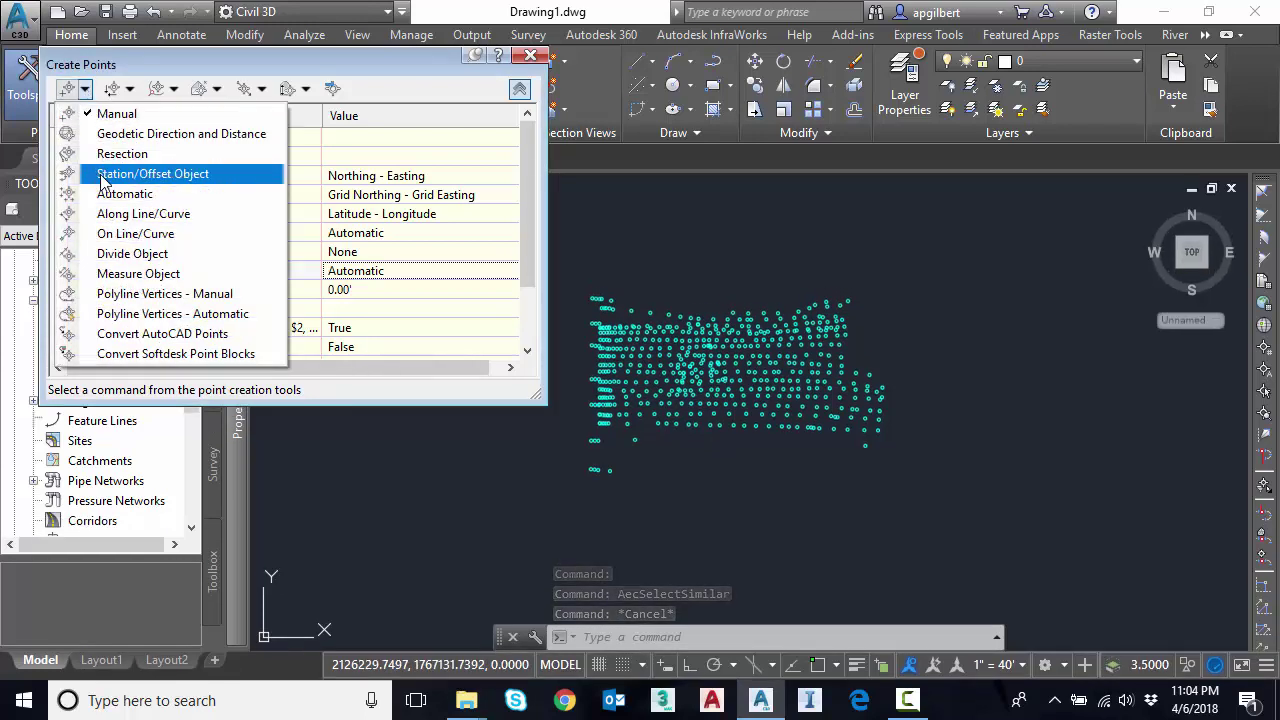
click(180, 340)
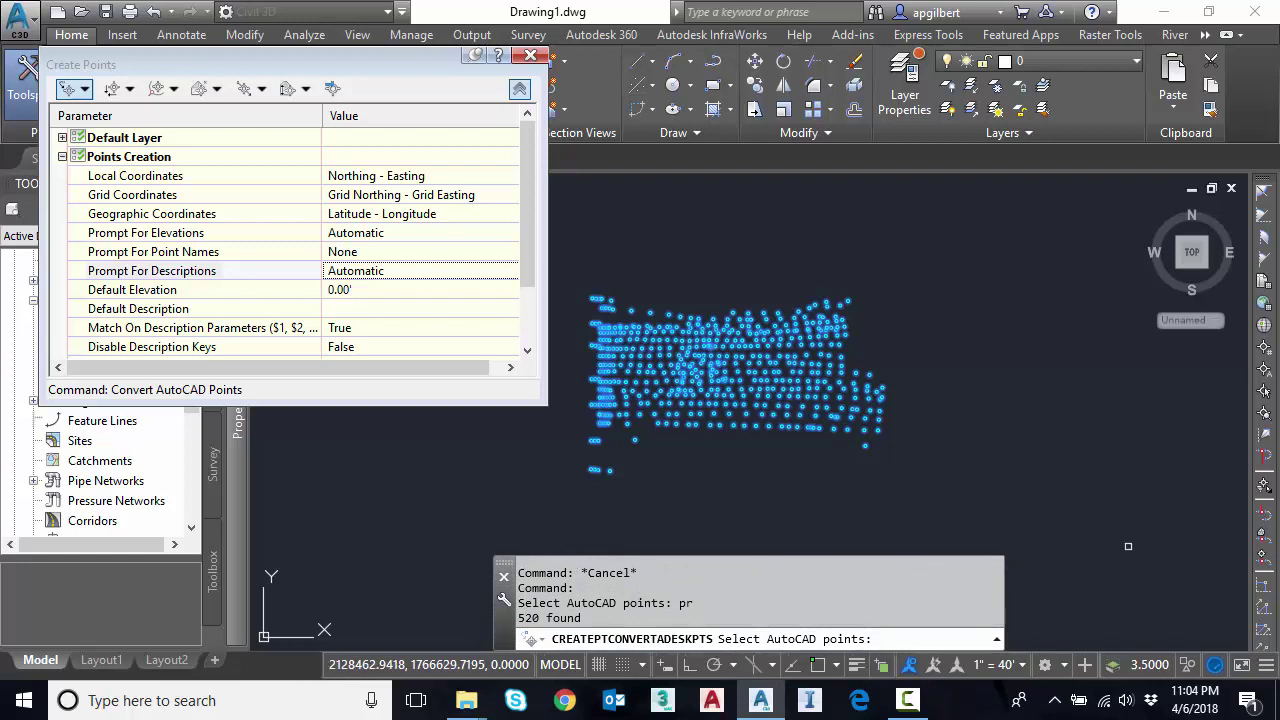
key(Return)
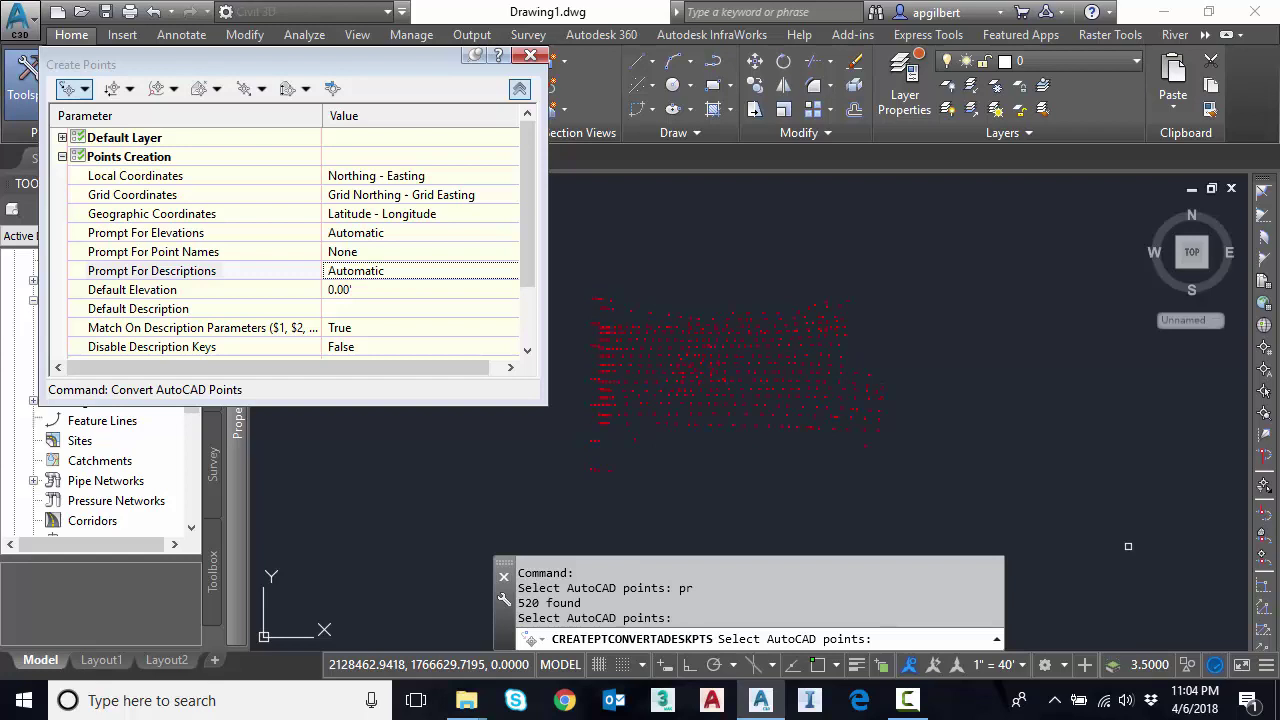
key(Escape)
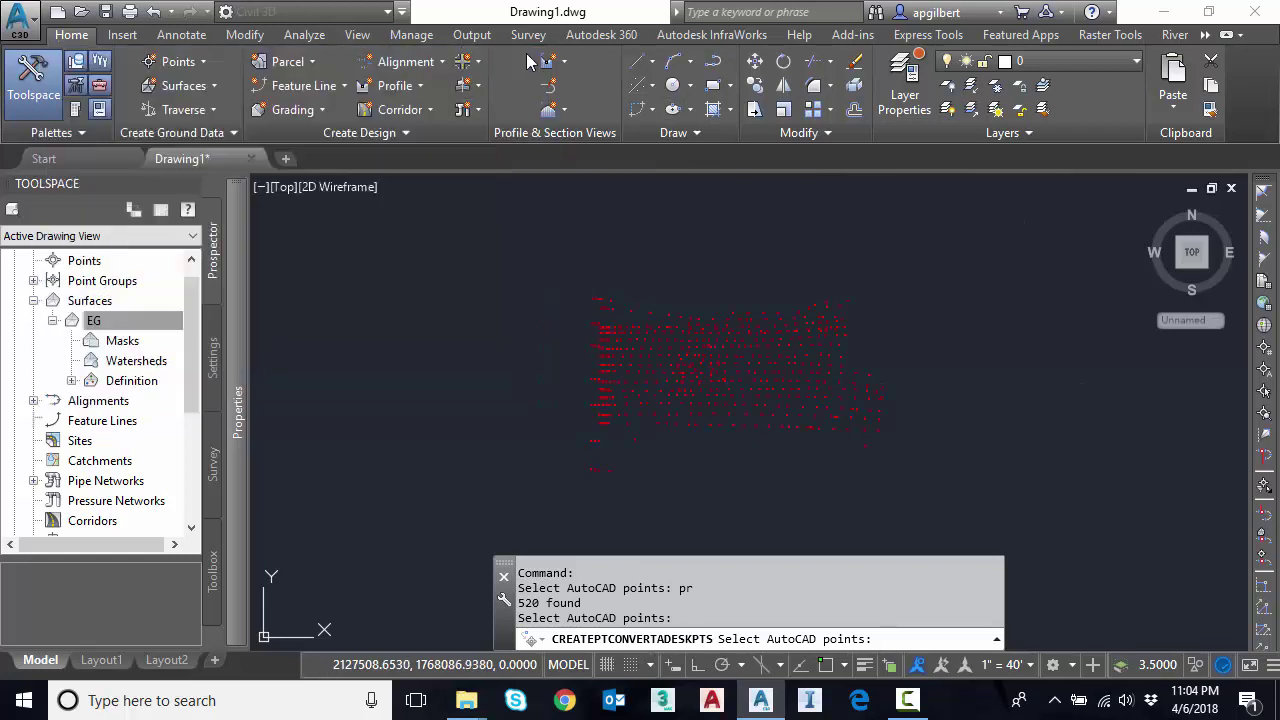
key(Escape)
scroll(659, 450, up, 5)
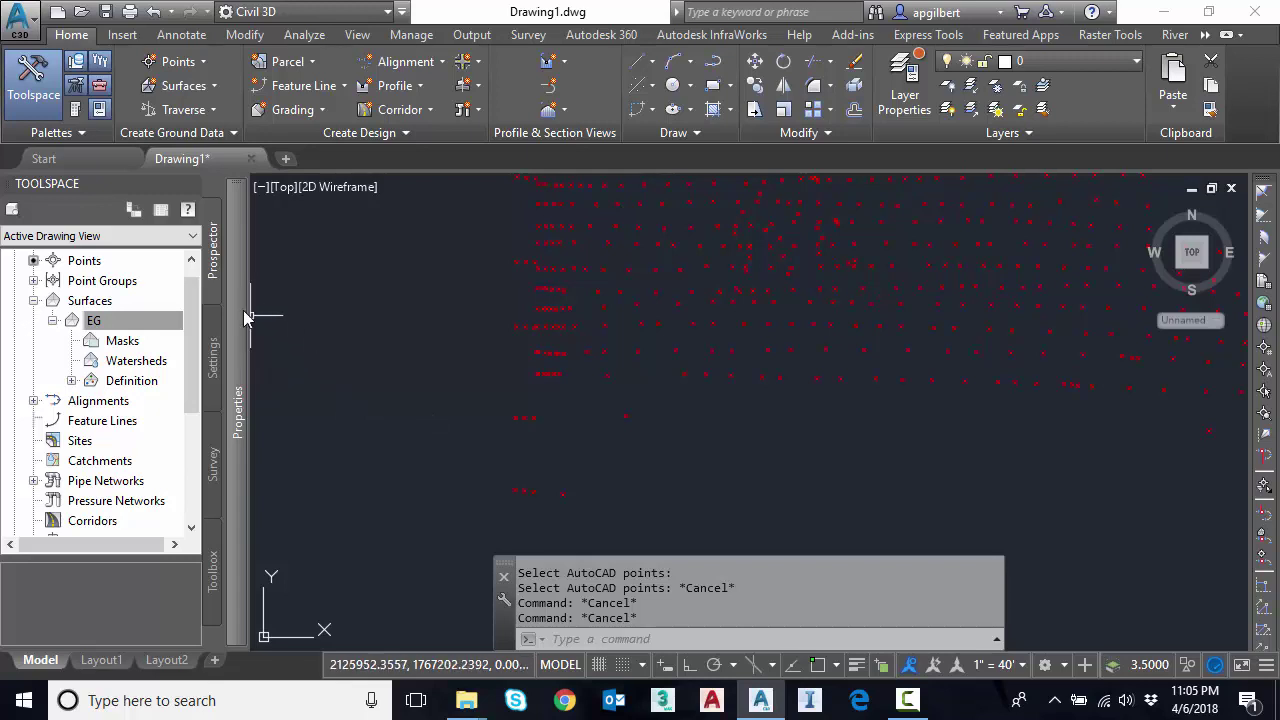
In Prospector, show the _All Points group's point numbers, eastings and northings in an enlarged list
click(36, 301)
click(95, 281)
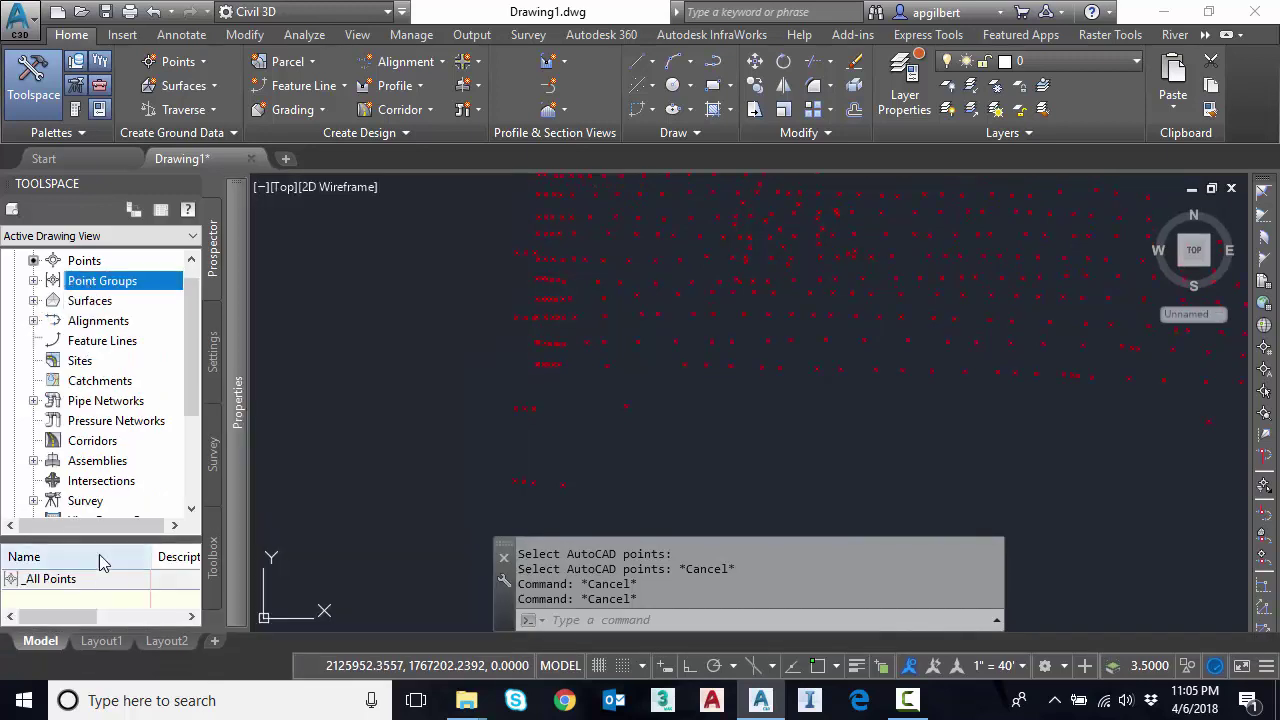
click(34, 281)
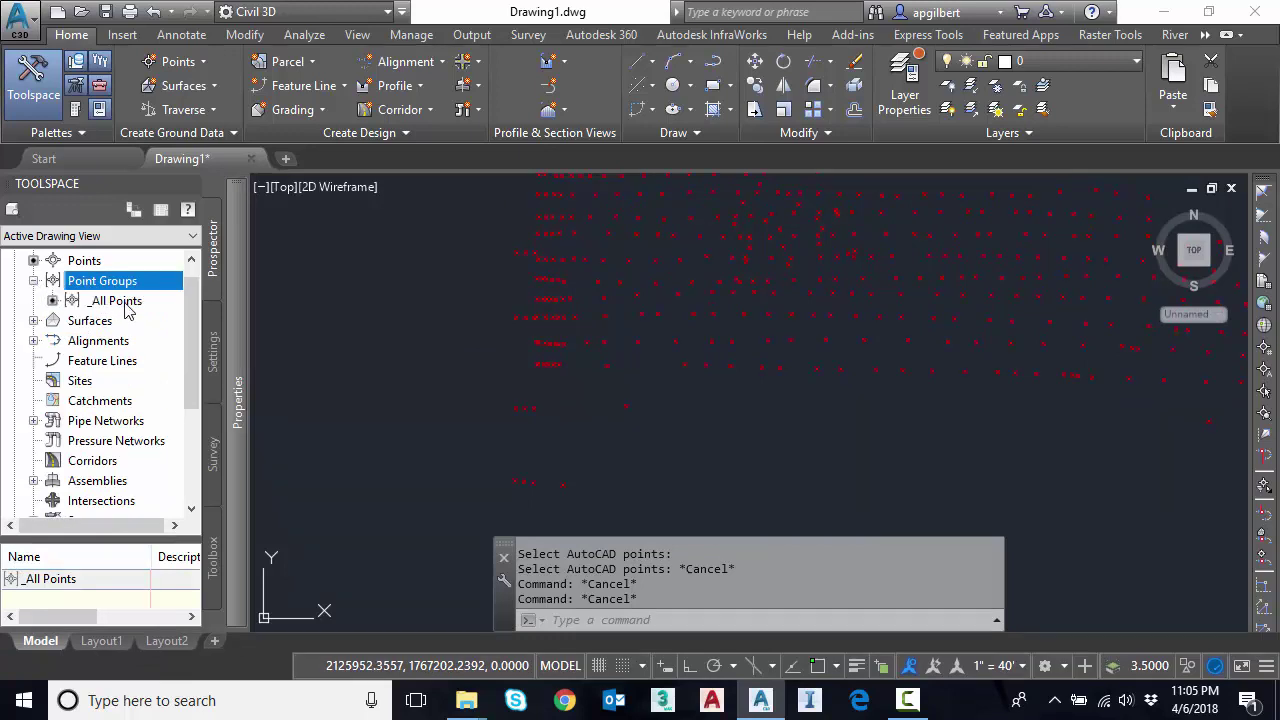
click(110, 301)
drag(107, 447, 106, 440)
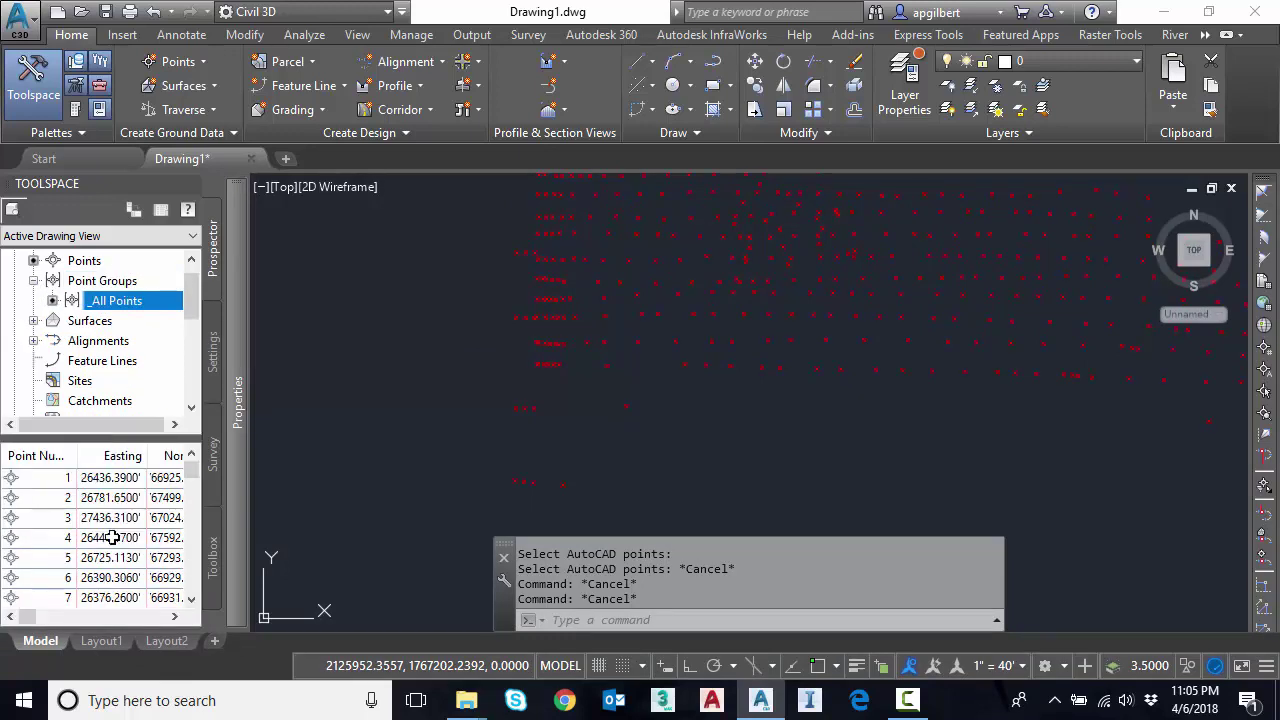
right_click(119, 305)
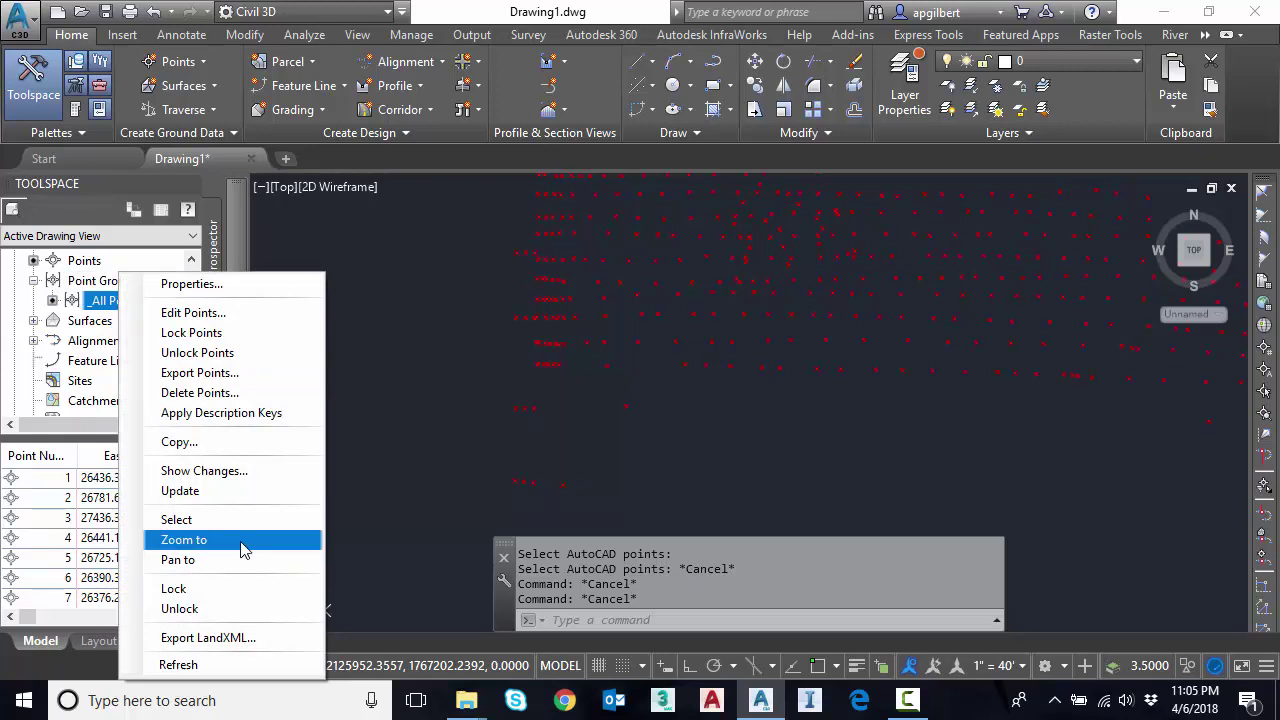
click(349, 581)
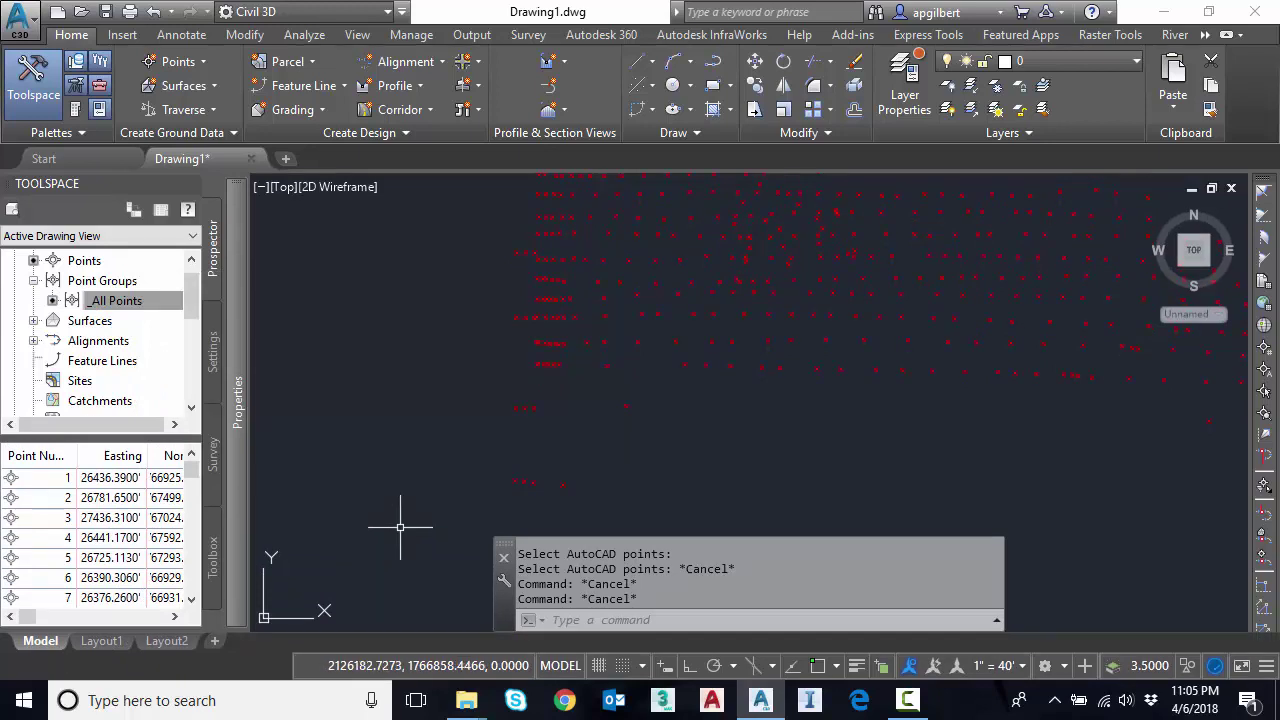